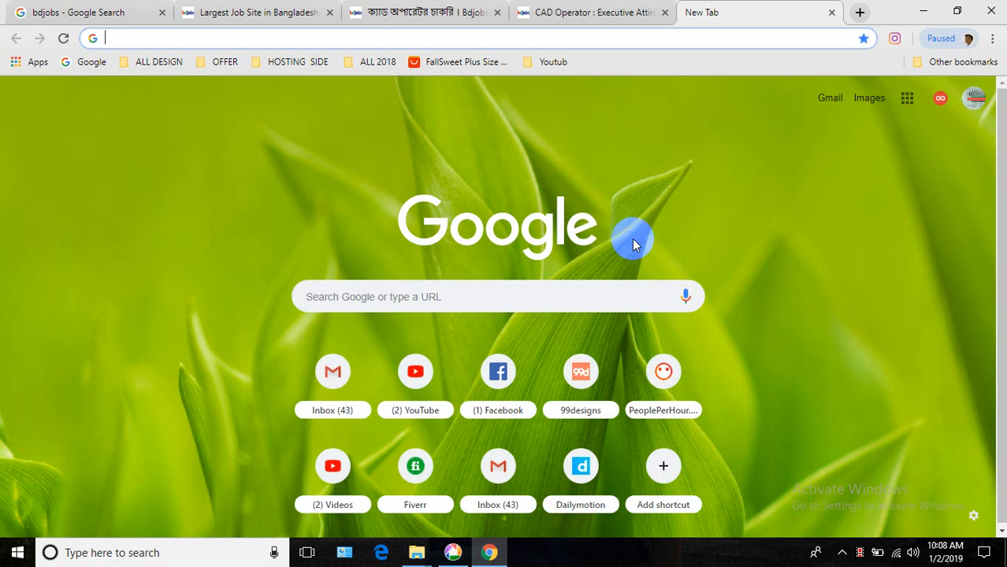
- Go to youtube.com and open YouTube Studio (beta) for the signed-in channel
click(975, 97)
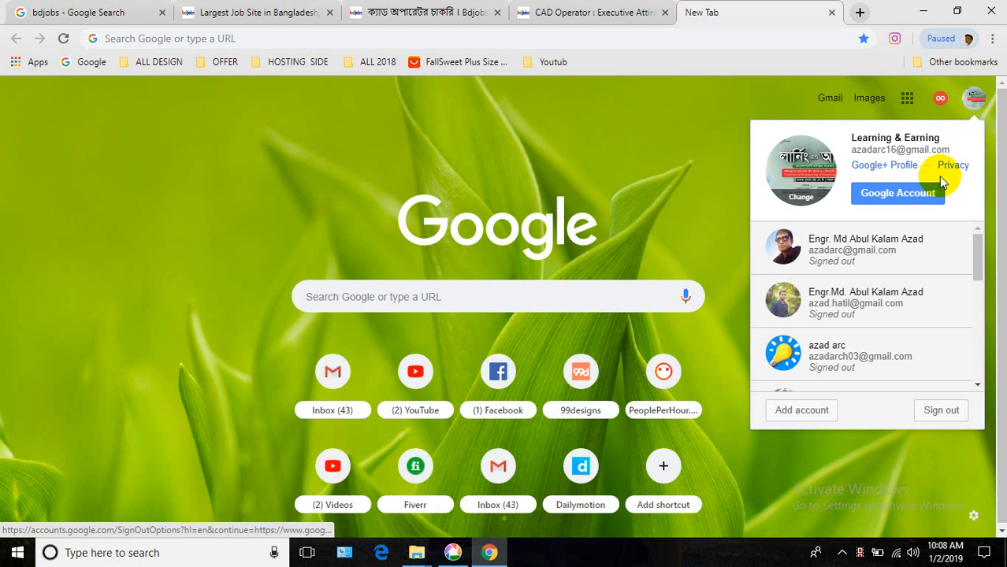
click(830, 100)
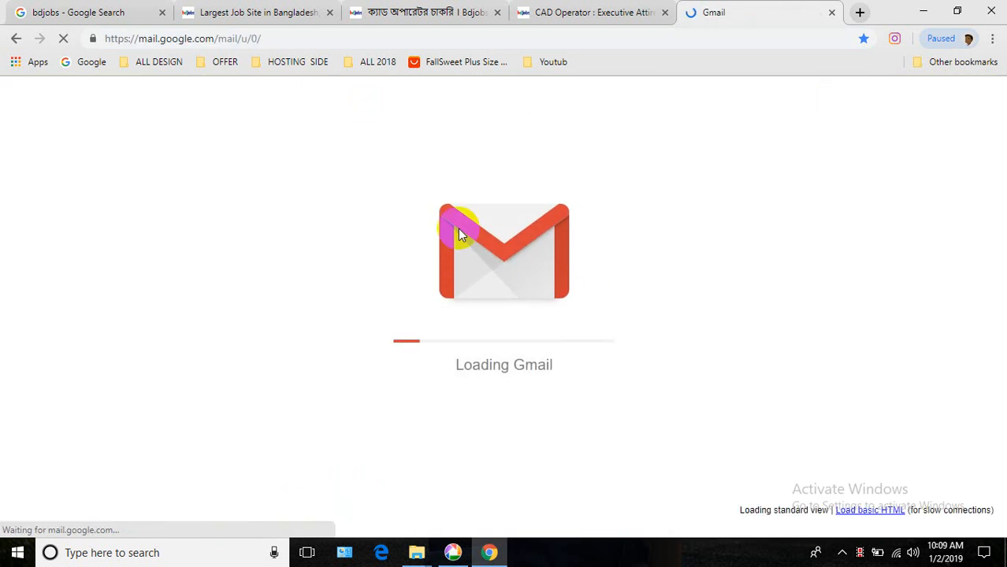
click(532, 38)
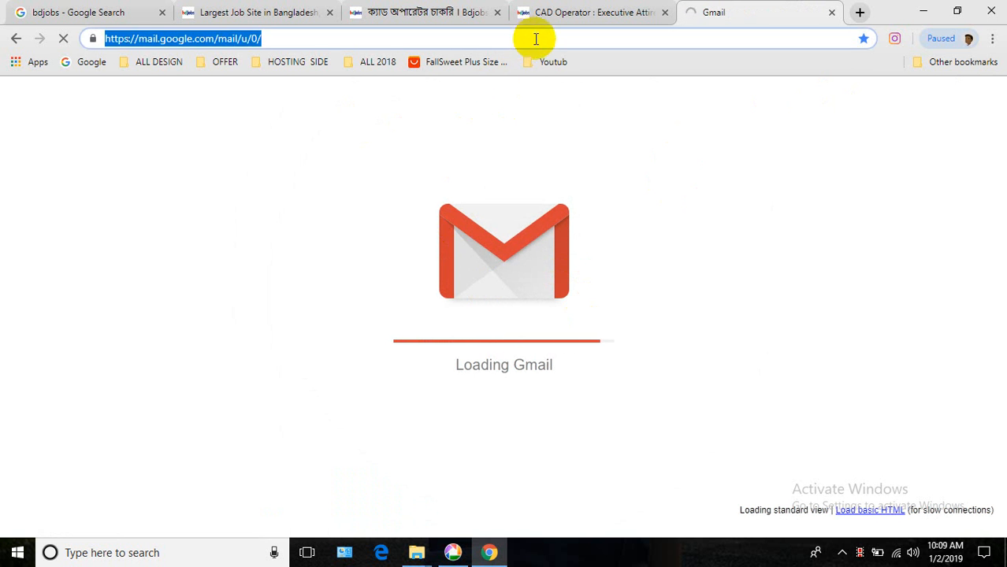
text(youtube.com)
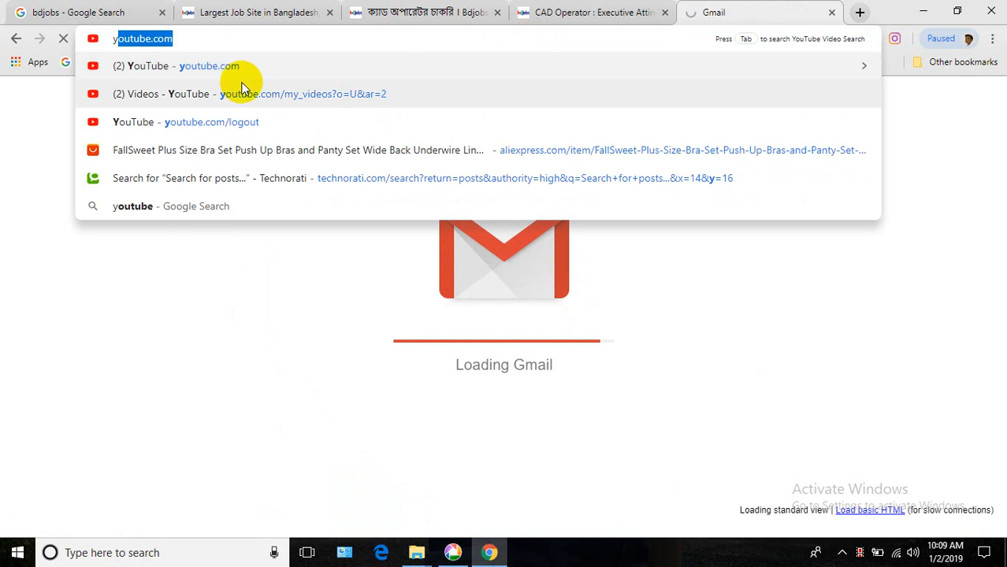
click(221, 71)
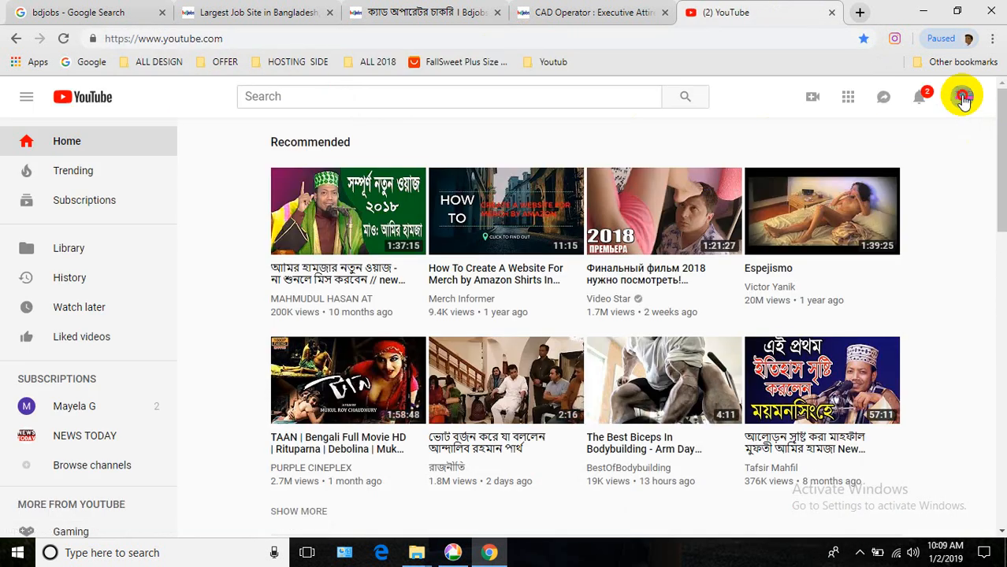
click(963, 98)
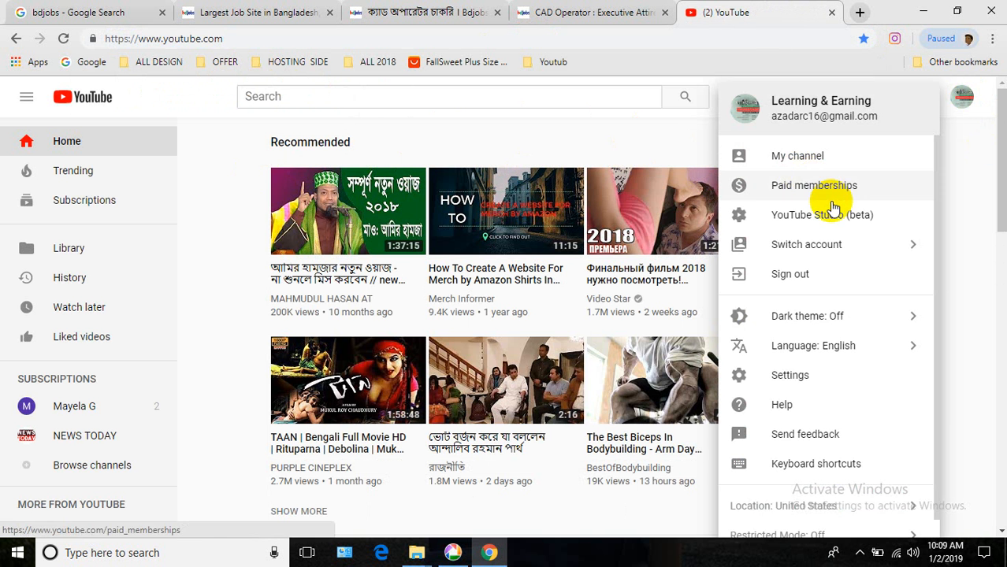
click(838, 224)
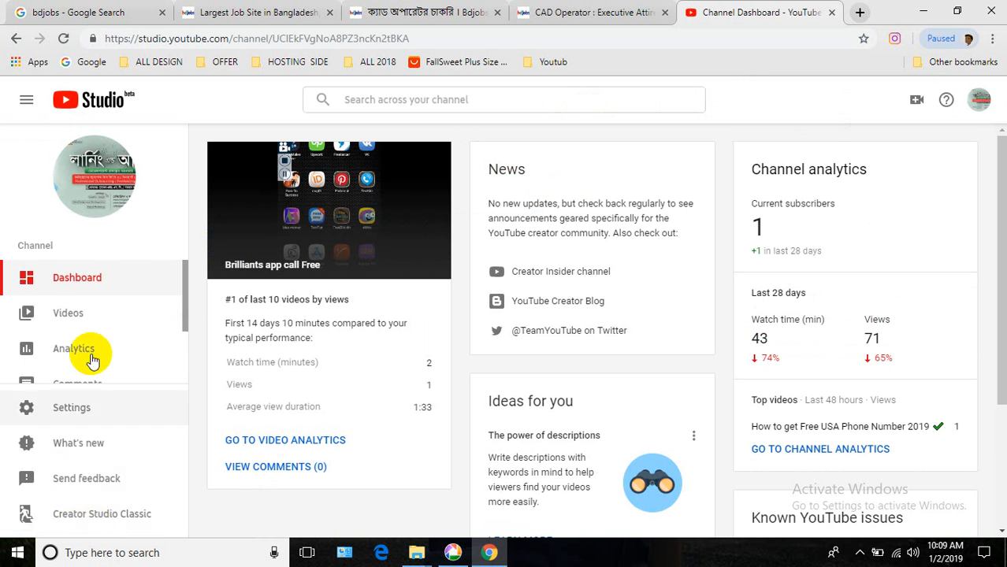
- Open the channel's video list, dismiss the introductory tip and look through the uploads
scroll(94, 351, down, 2)
scroll(94, 315, up, 2)
click(90, 319)
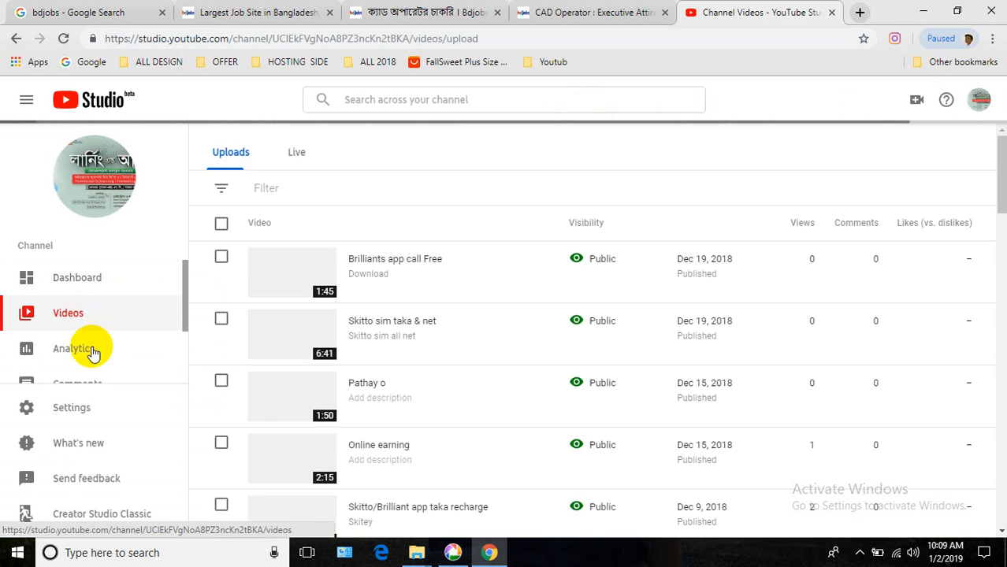
scroll(111, 346, down, 2)
click(503, 387)
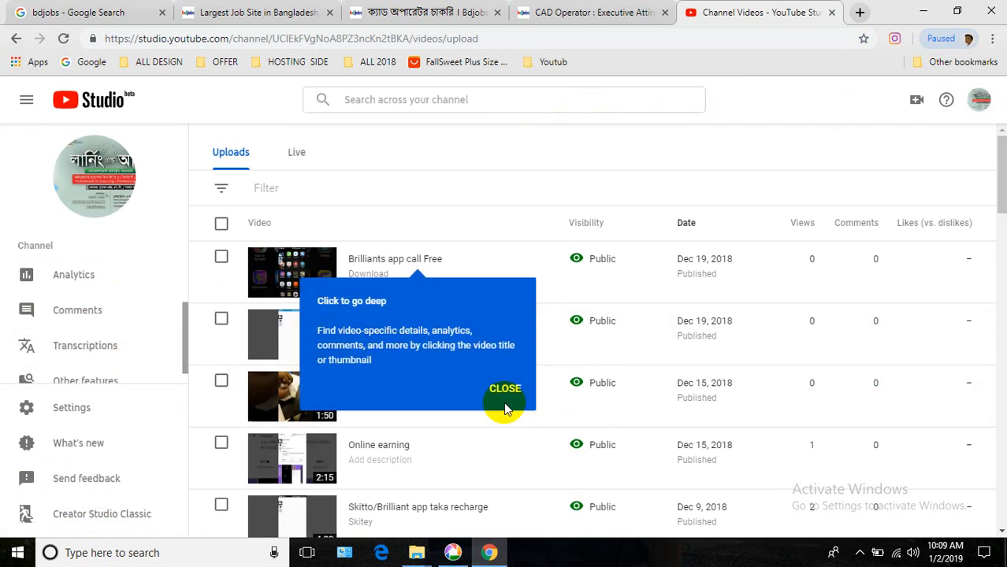
scroll(550, 449, down, 2)
scroll(550, 450, down, 1)
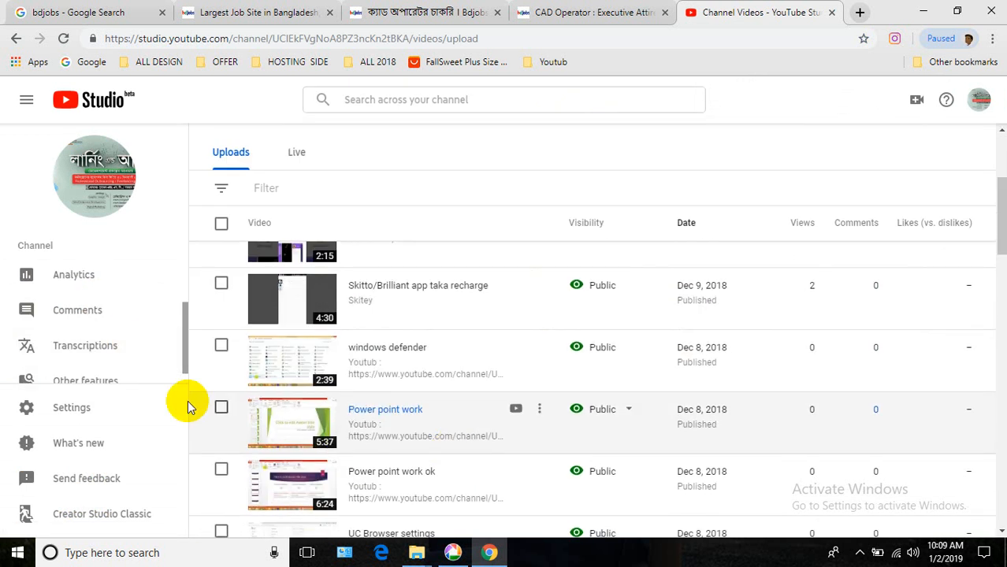
- View the channel analytics overview, including the top videos and latest activity
scroll(83, 359, up, 1)
click(84, 352)
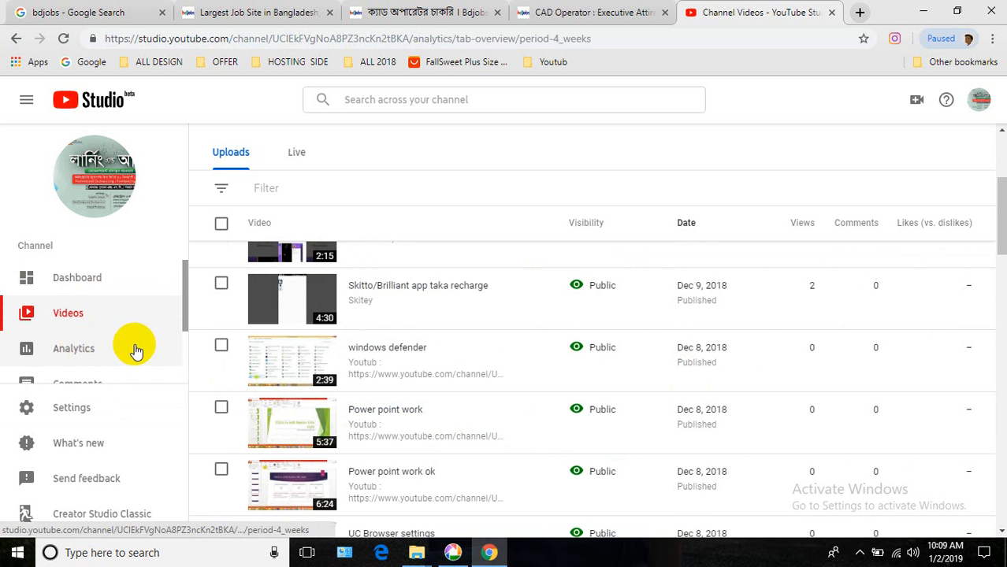
scroll(118, 356, down, 1)
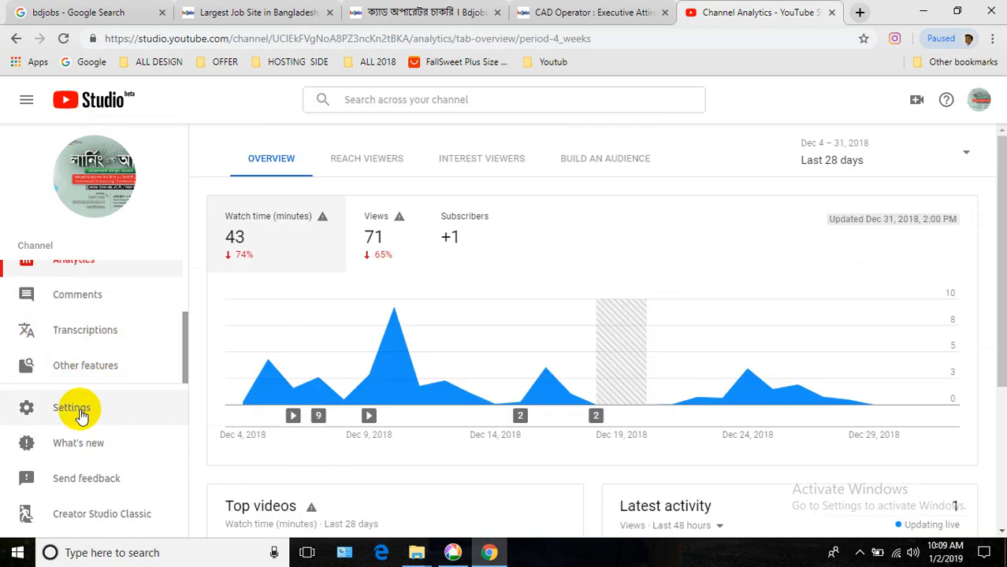
scroll(441, 405, down, 3)
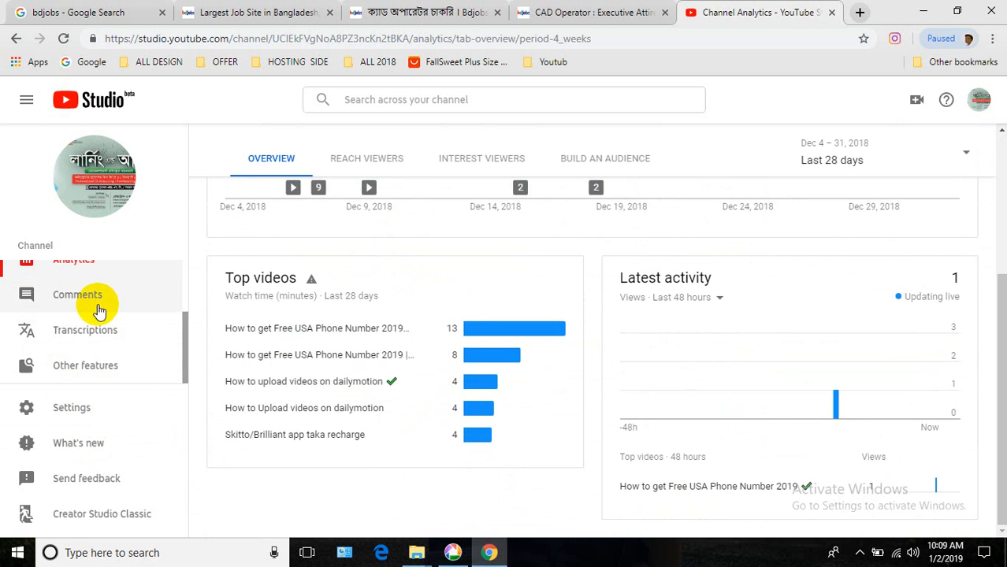
- Review the channel's comments and transcriptions pages and the options under Other features
click(92, 307)
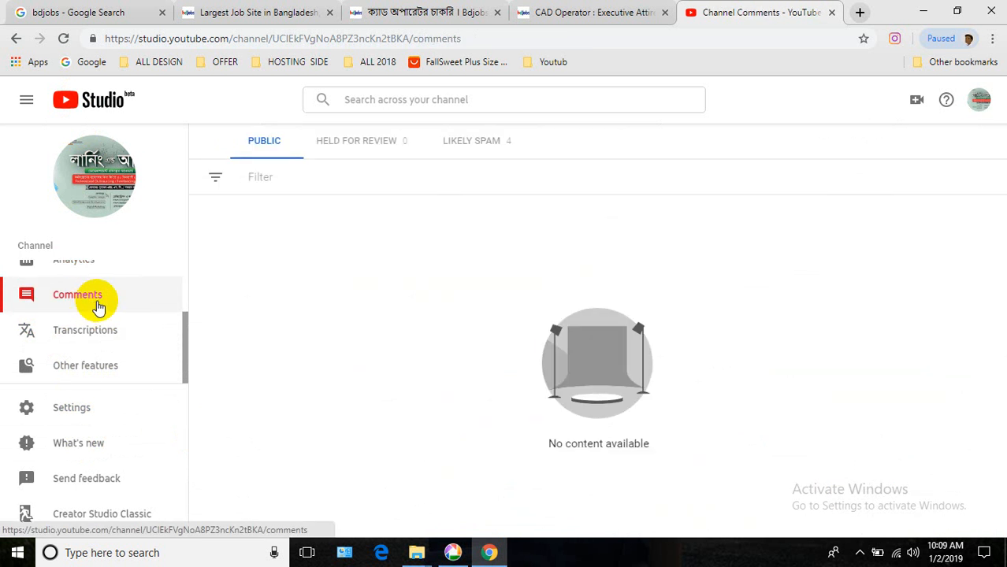
click(93, 337)
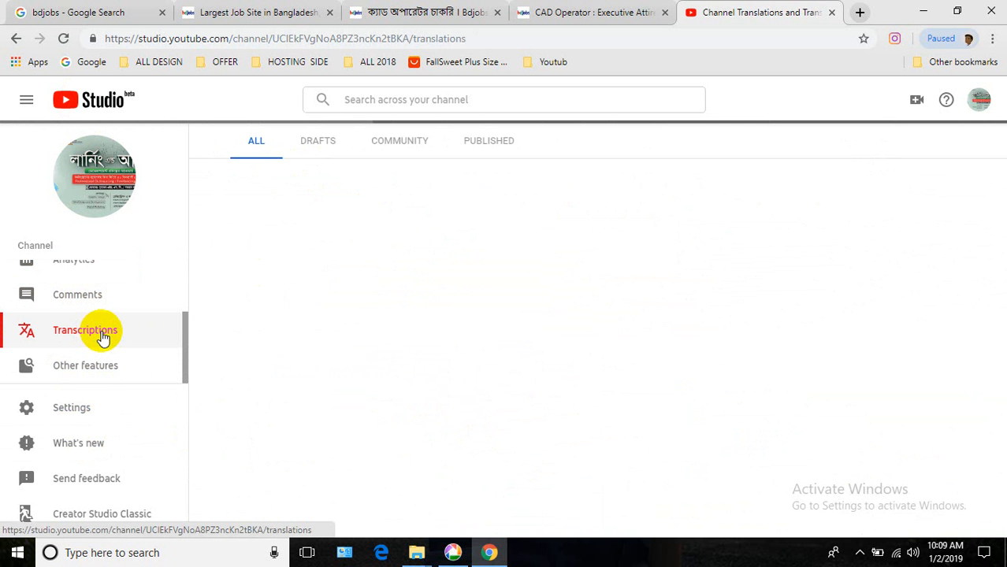
mouse_move(110, 373)
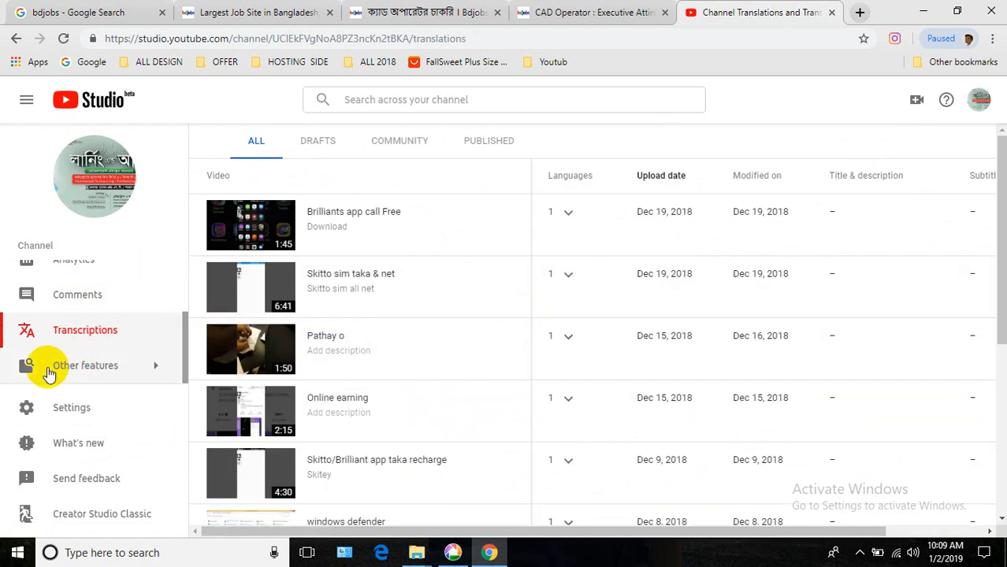
mouse_move(63, 377)
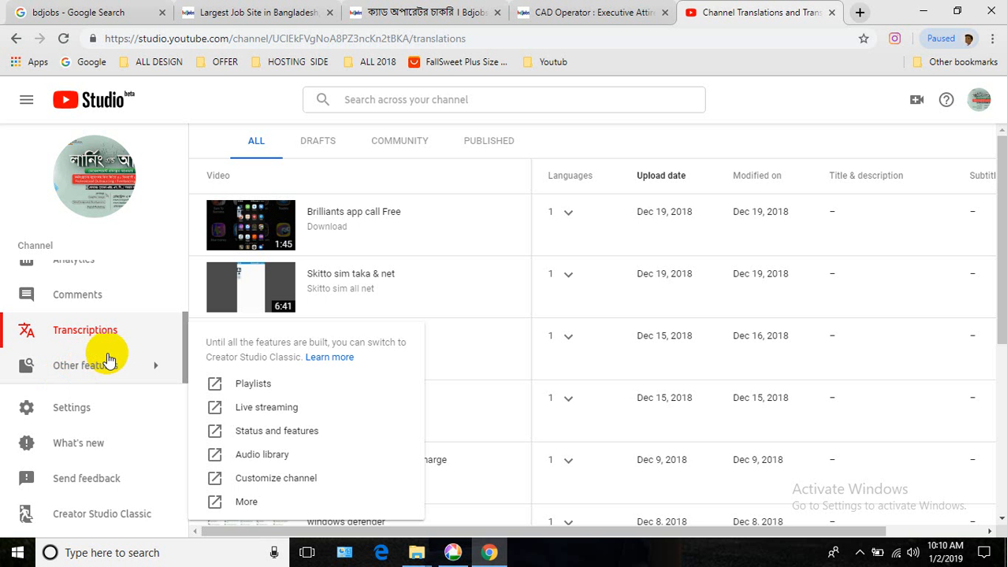
- View the general and other channel settings, and close the settings without changing anything
click(79, 421)
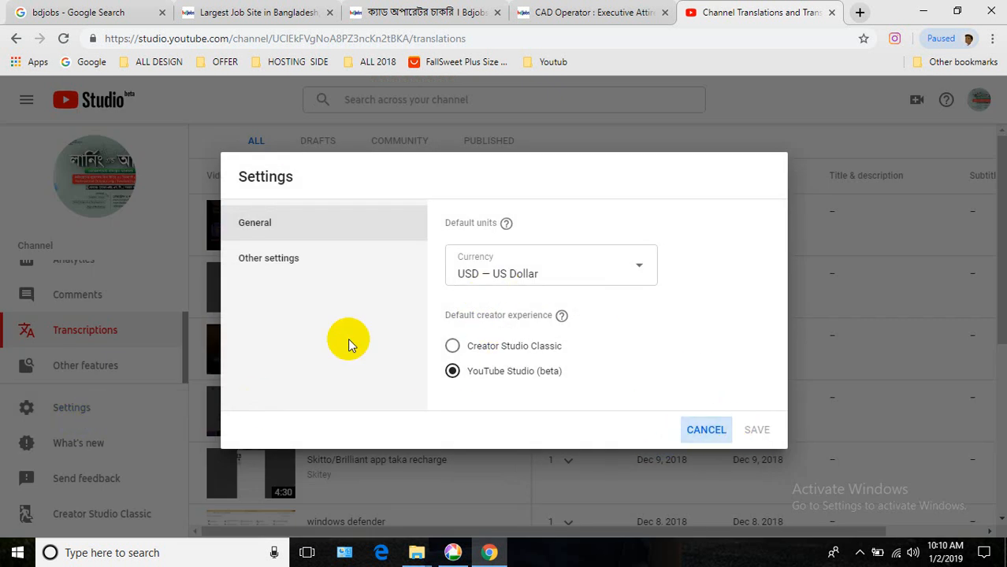
mouse_move(288, 268)
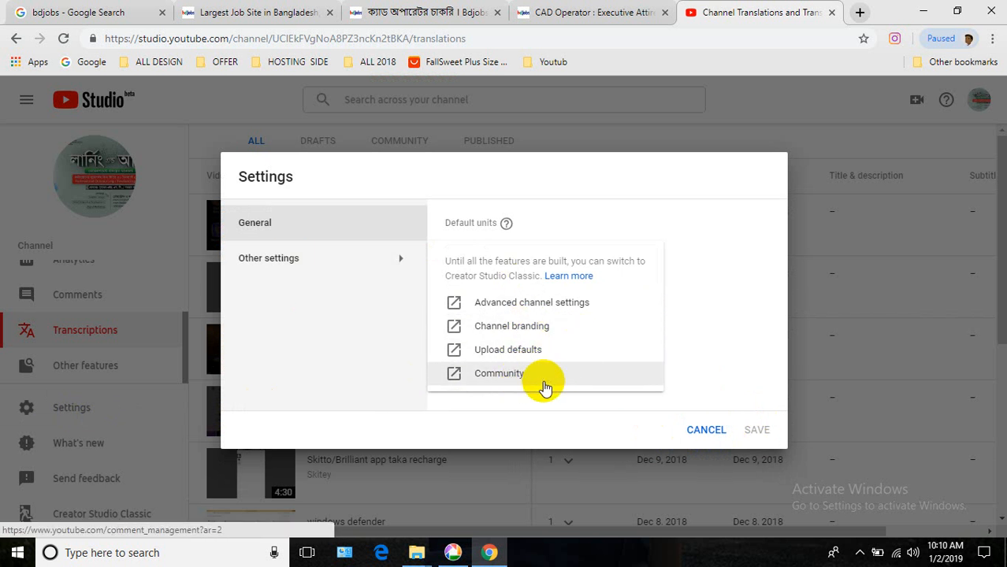
click(706, 430)
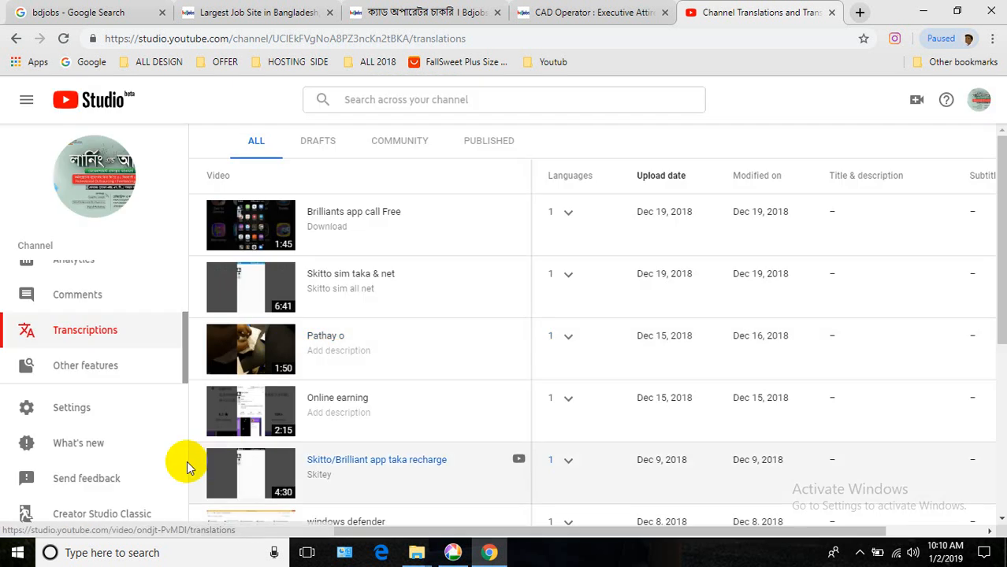
- View the Send feedback form and cancel it without submitting anything
click(71, 447)
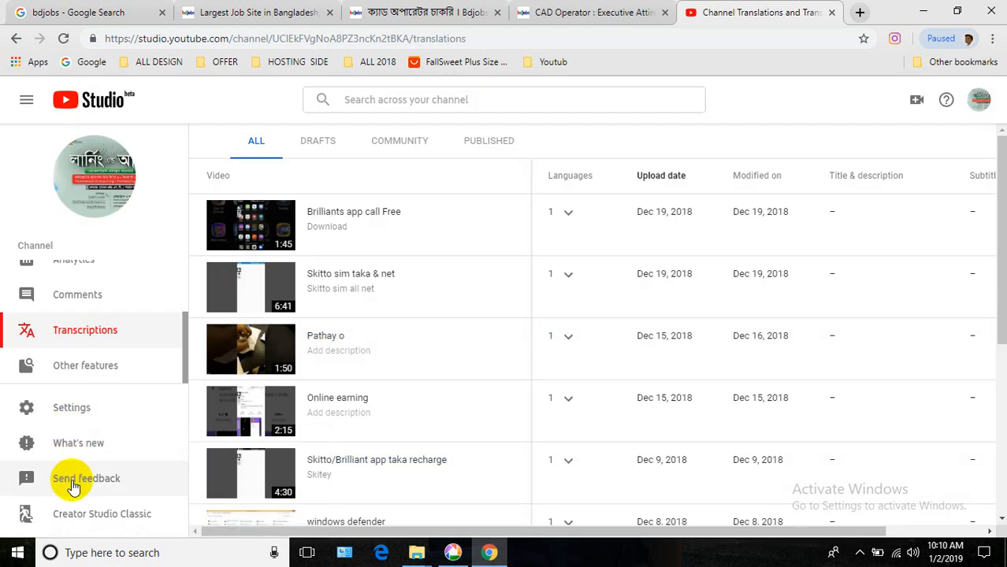
click(71, 481)
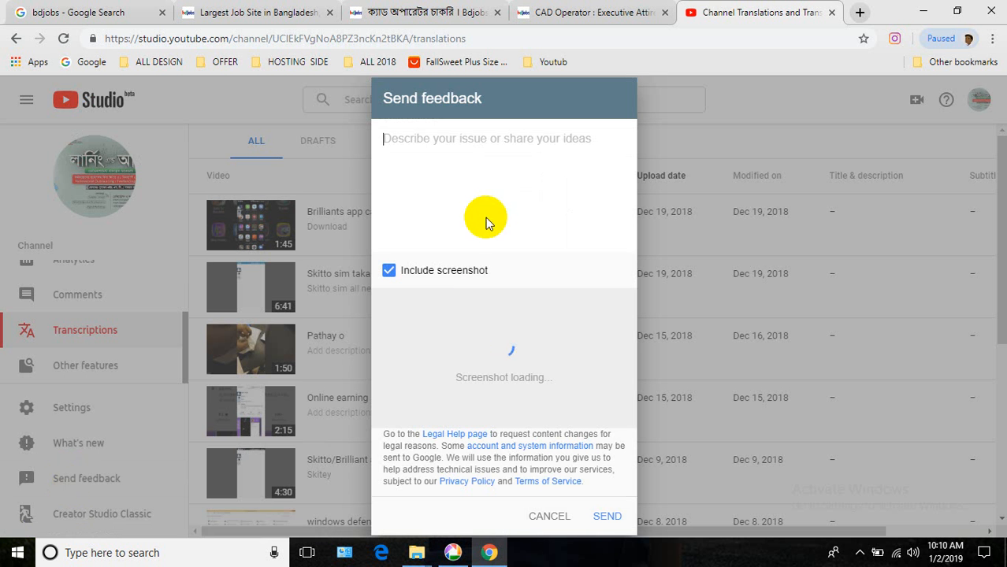
click(544, 517)
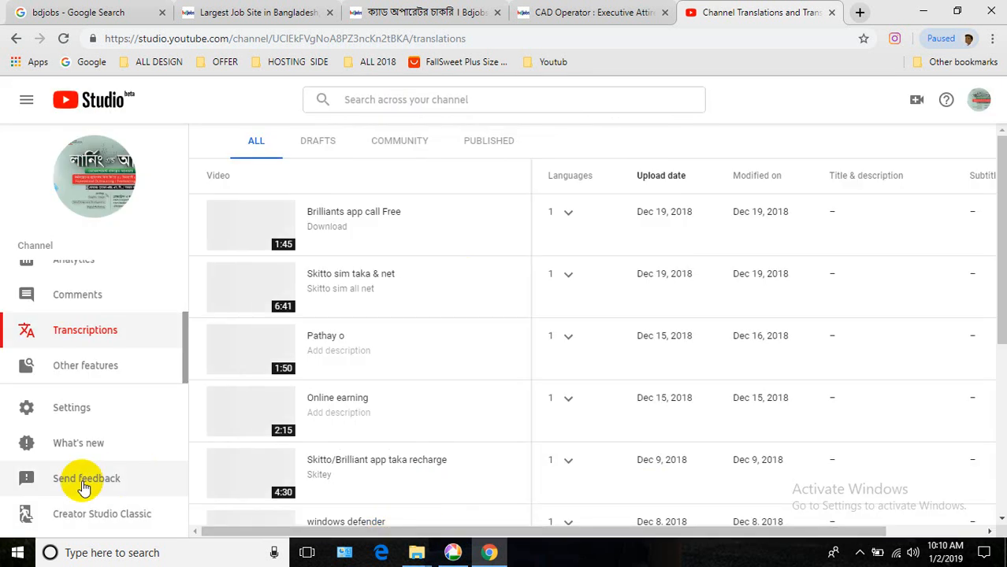
- Switch to Creator Studio Classic, skipping the survey about leaving the new experience
click(91, 520)
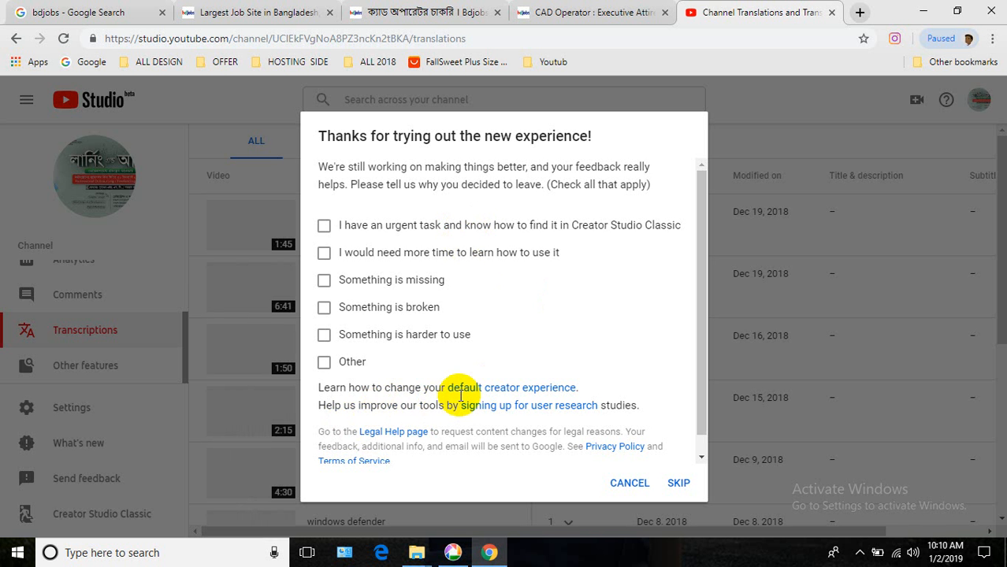
click(679, 483)
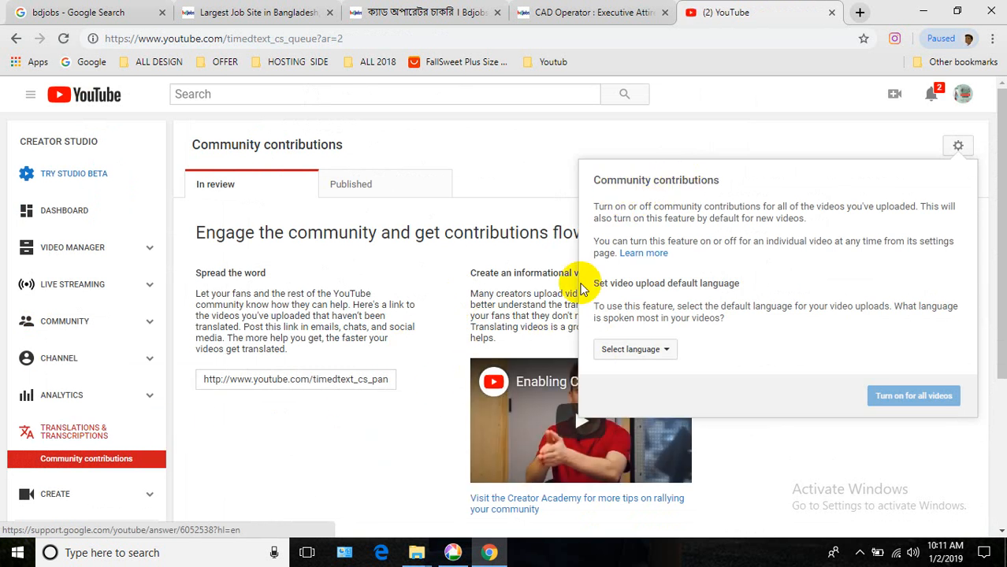
- Choose English as the default video upload language and dismiss the community contributions settings without turning the feature on
click(664, 350)
click(630, 376)
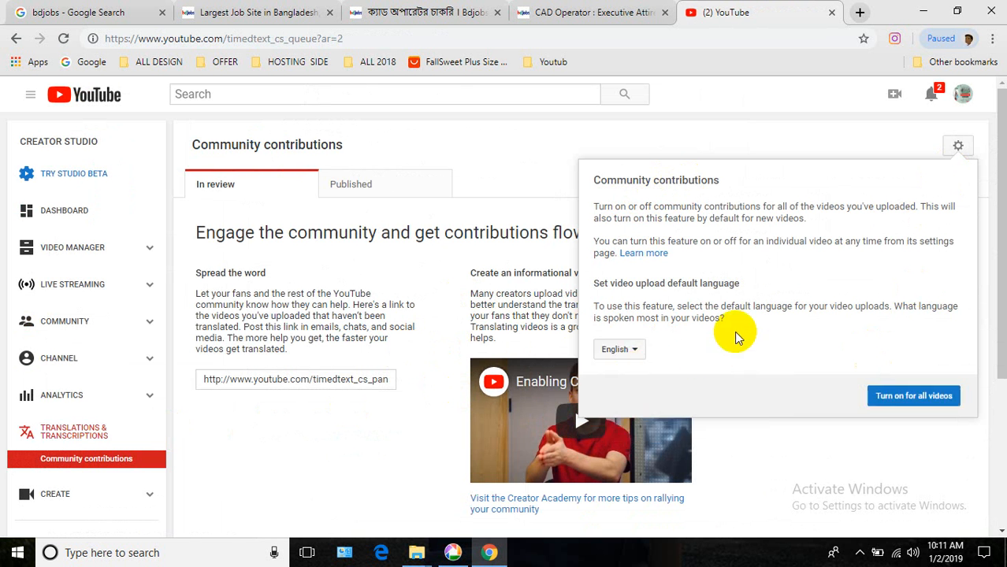
click(349, 453)
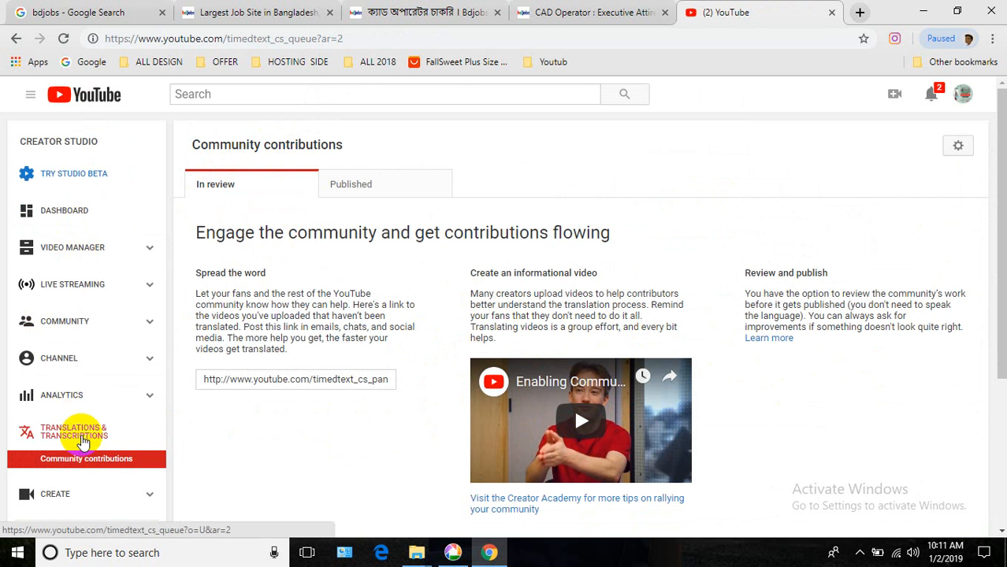
- Play the informational video on the Community contributions page and skip ahead in it
click(76, 461)
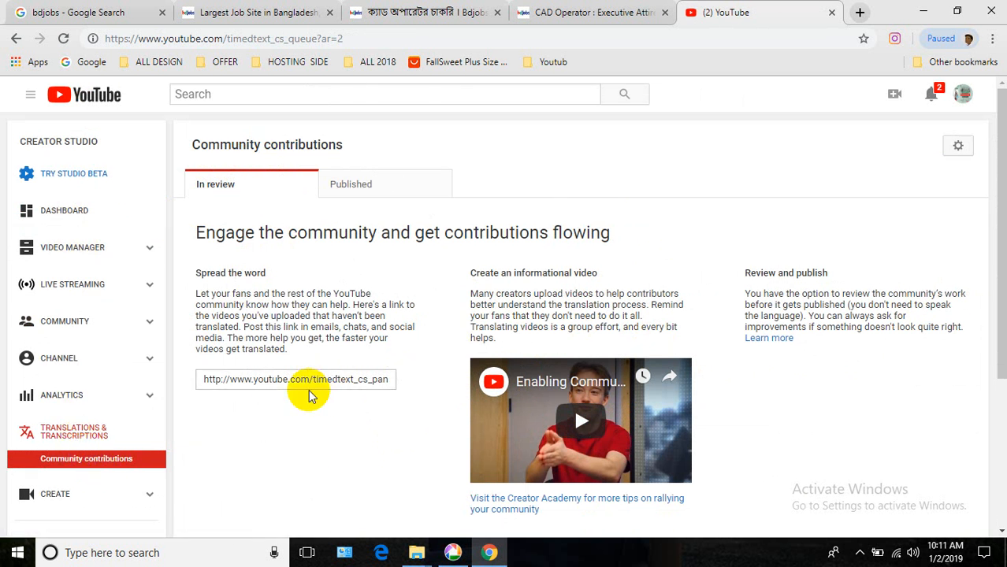
click(592, 432)
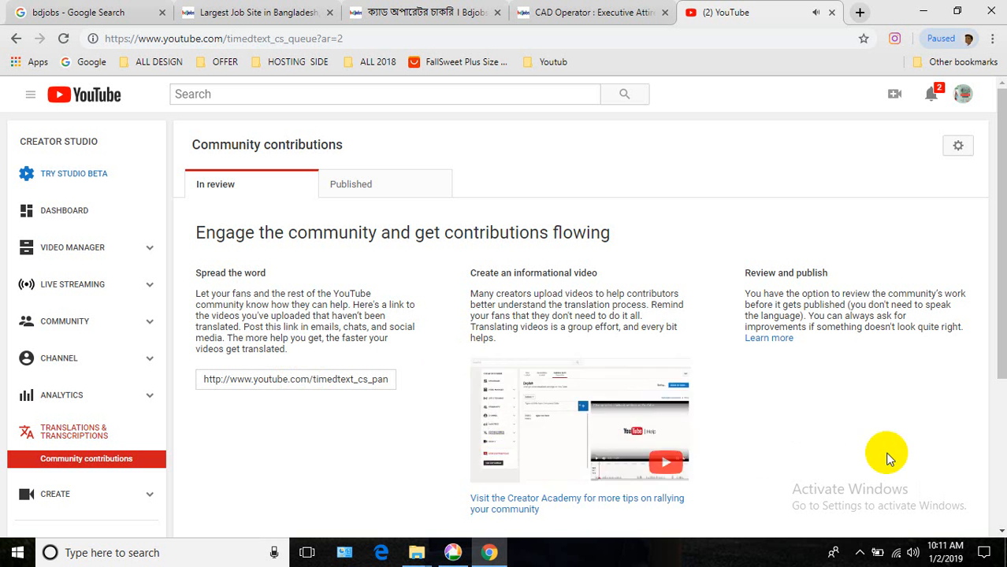
scroll(842, 440, down, 1)
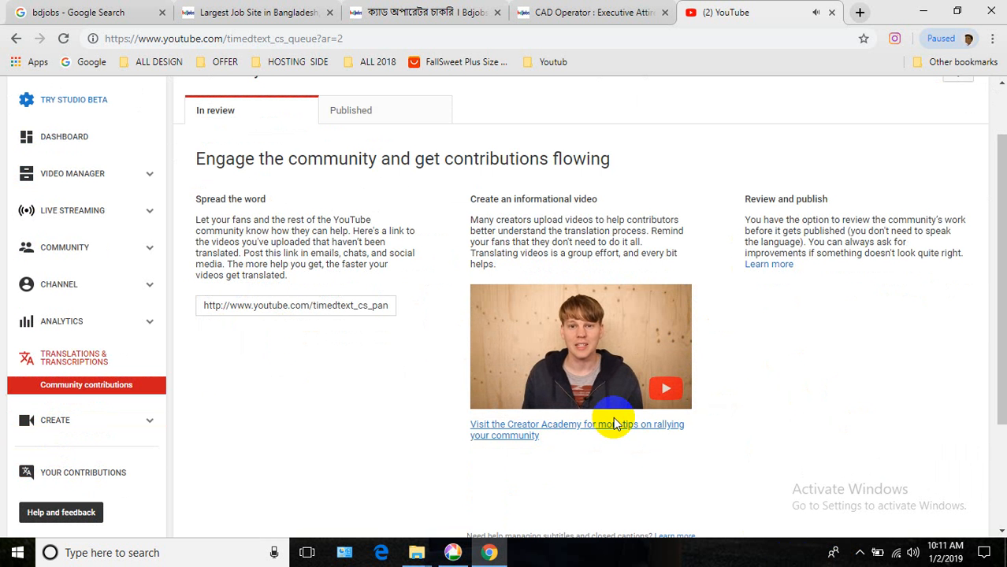
click(582, 341)
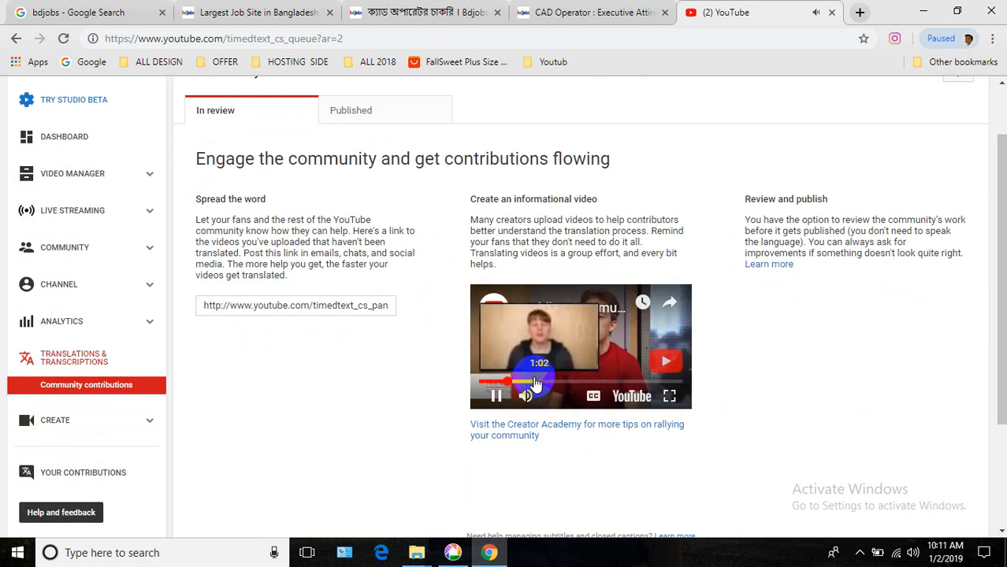
click(559, 382)
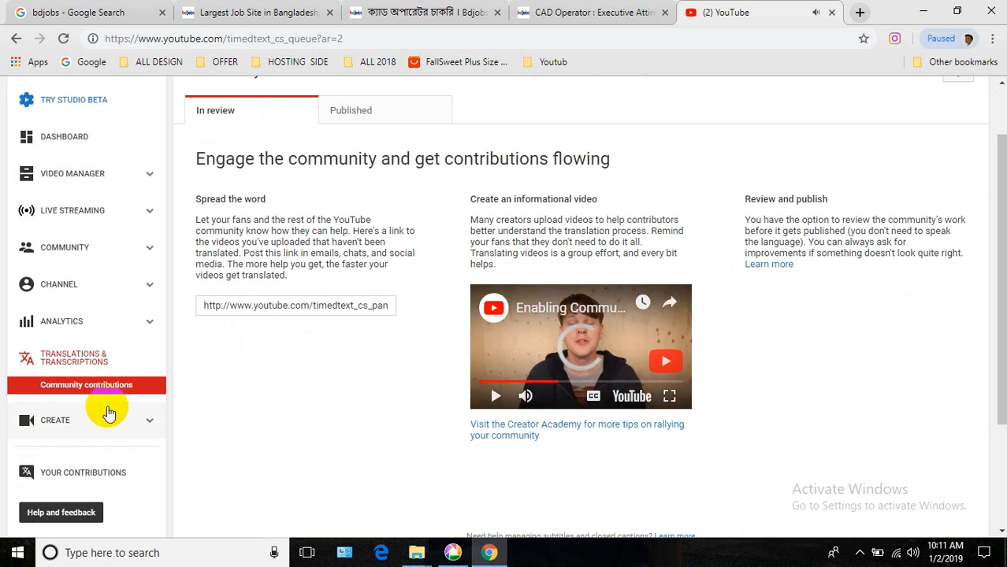
click(154, 375)
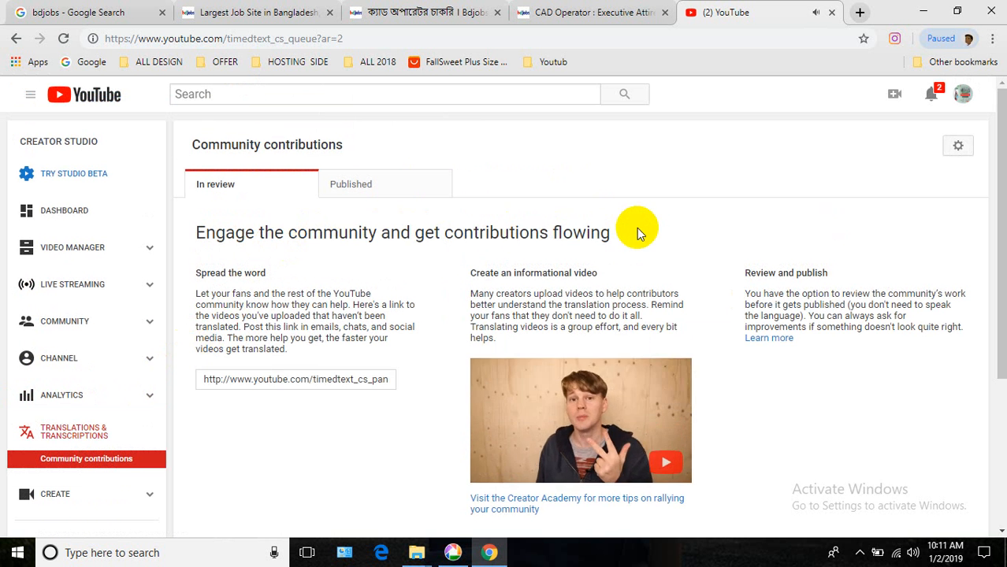
- Open the Video Manager and browse through the list of uploaded videos
click(82, 252)
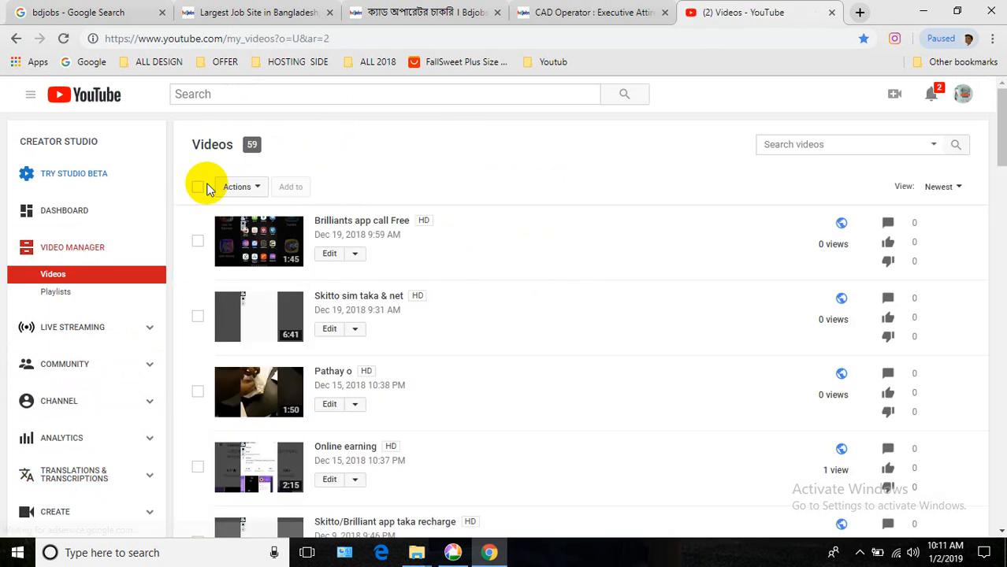
scroll(619, 326, down, 10)
scroll(614, 378, down, 15)
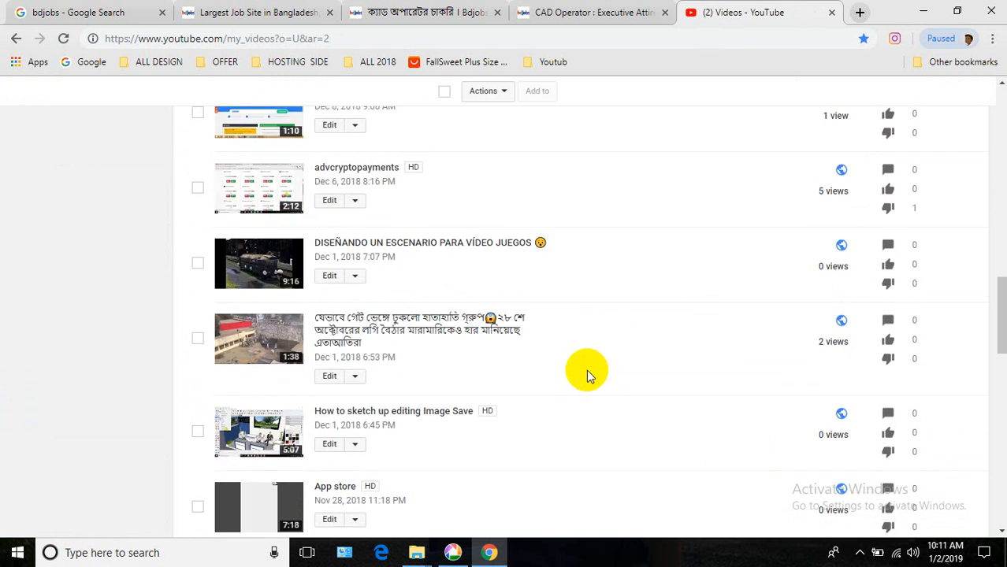
- Return to the start of the uploaded videos list and check the notifications
scroll(430, 447, up, 20)
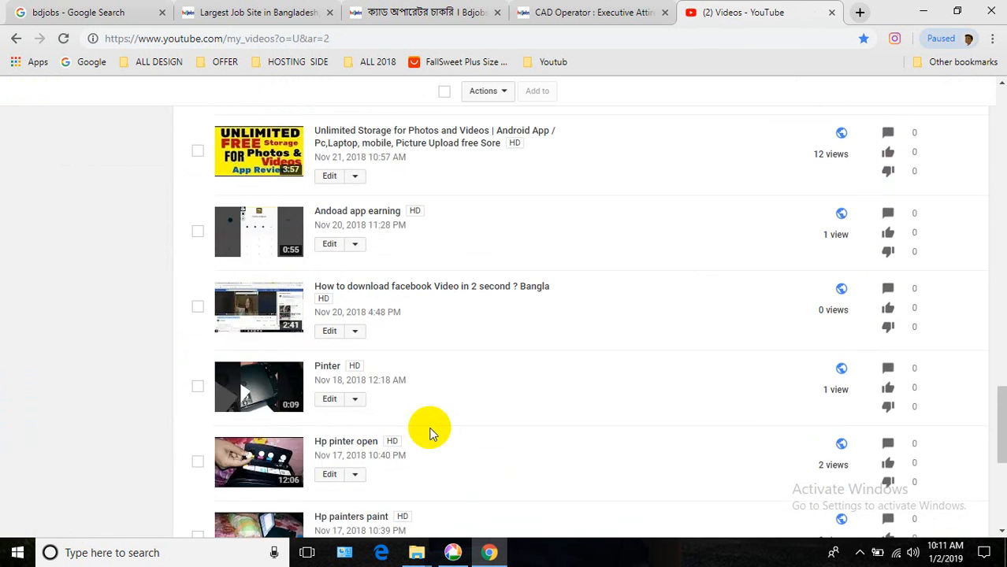
scroll(174, 338, up, 2)
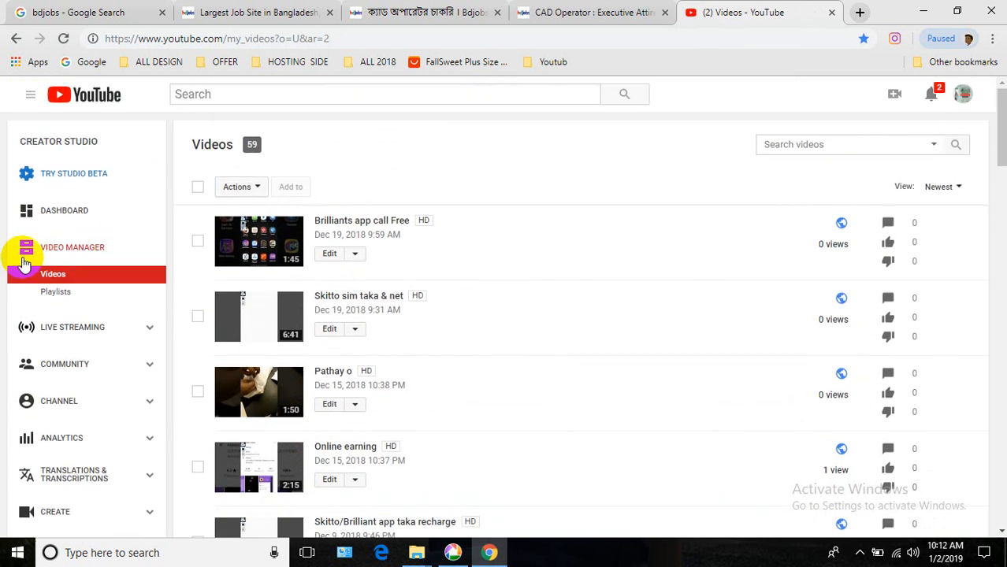
click(935, 96)
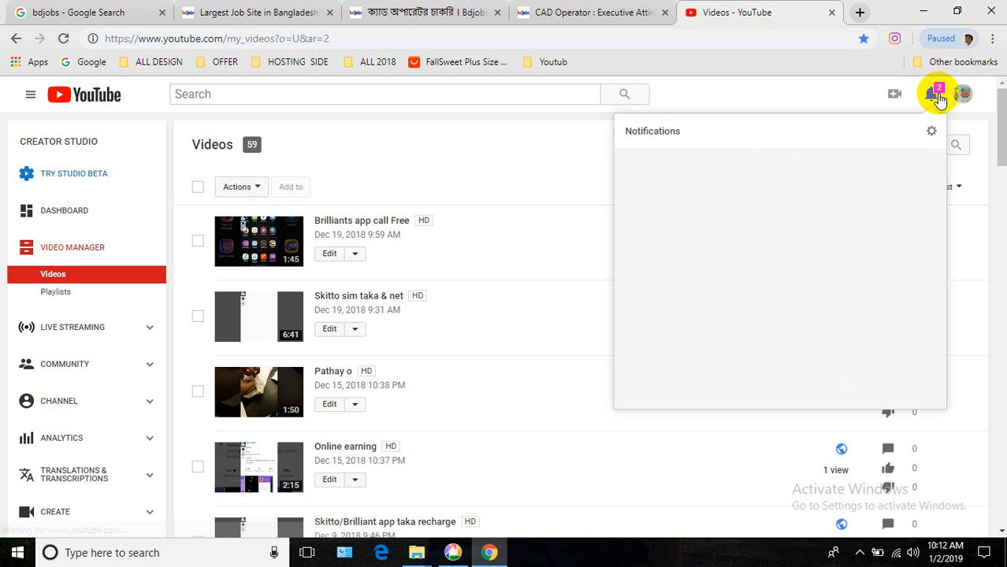
click(583, 144)
scroll(65, 425, down, 3)
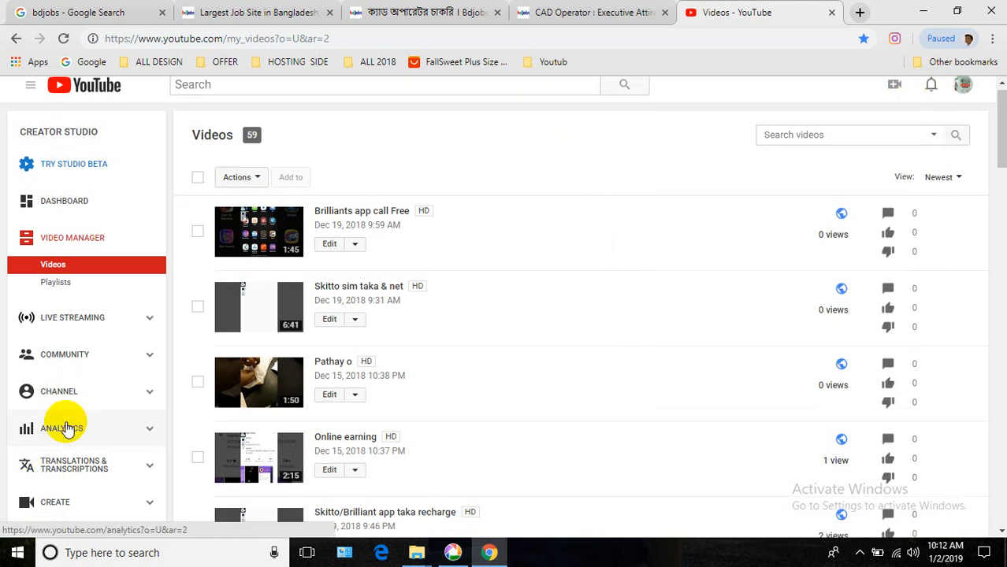
scroll(65, 441, up, 3)
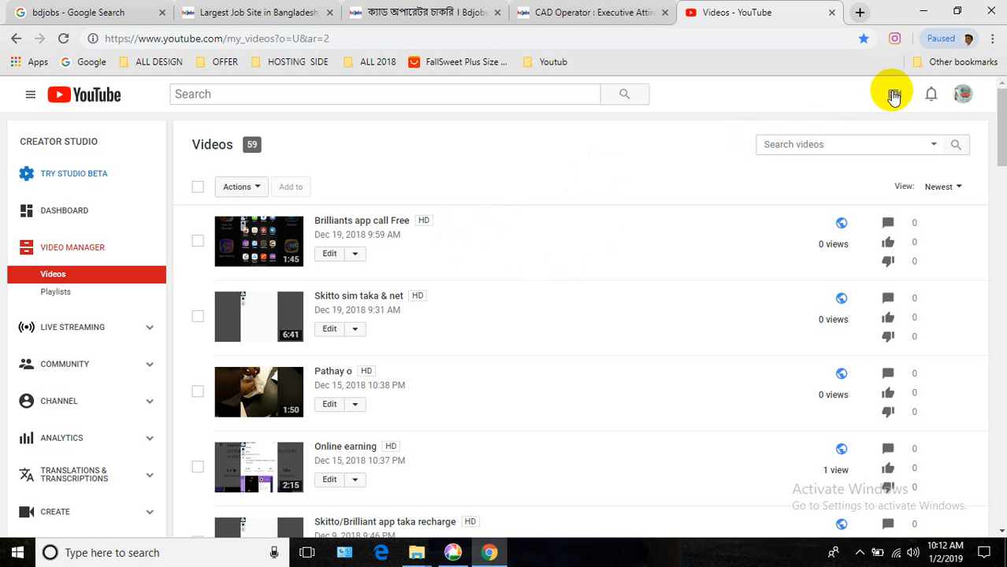
scroll(696, 135, down, 1)
scroll(744, 112, up, 1)
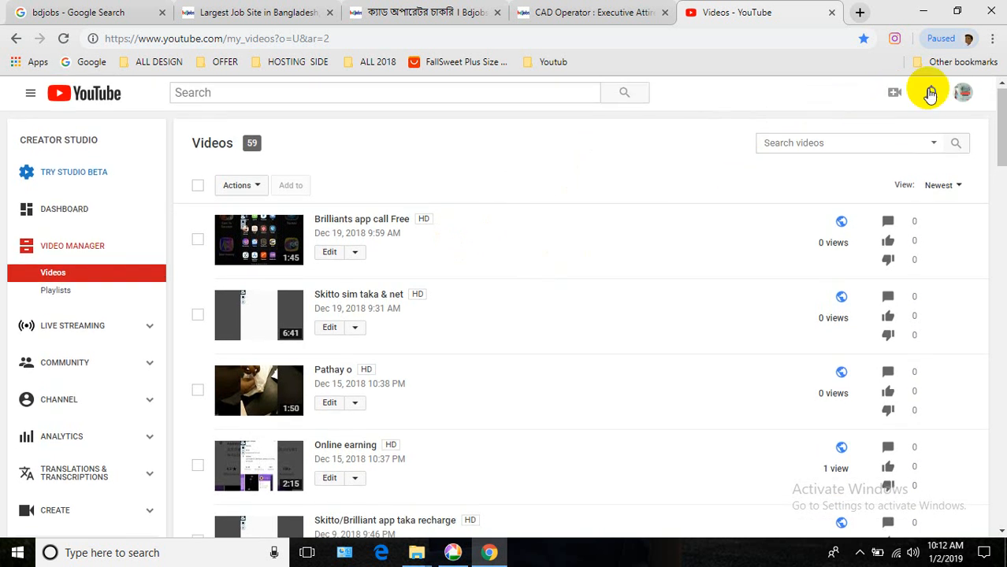
- Open the video upload page in a new browser tab
right_click(893, 93)
click(895, 92)
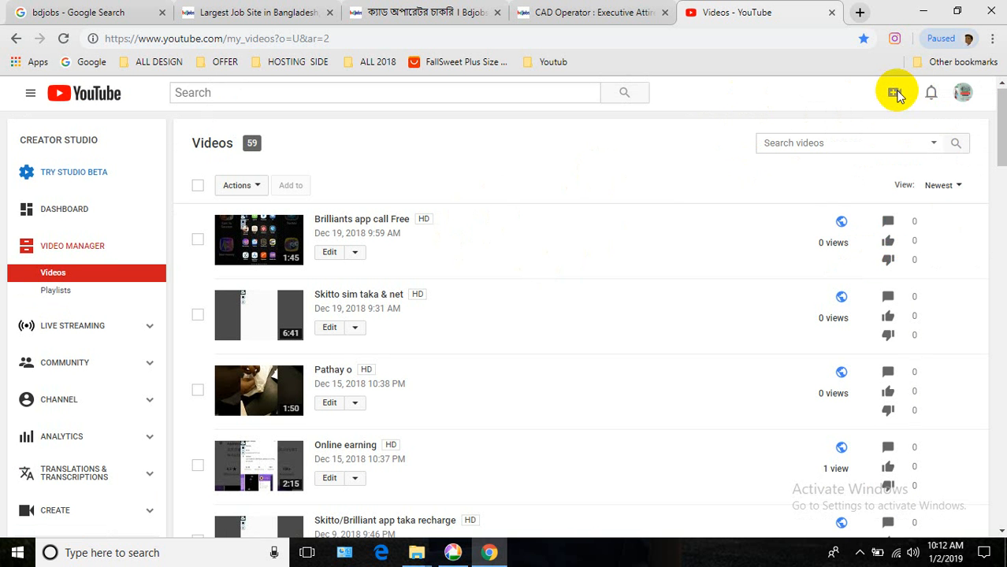
click(894, 92)
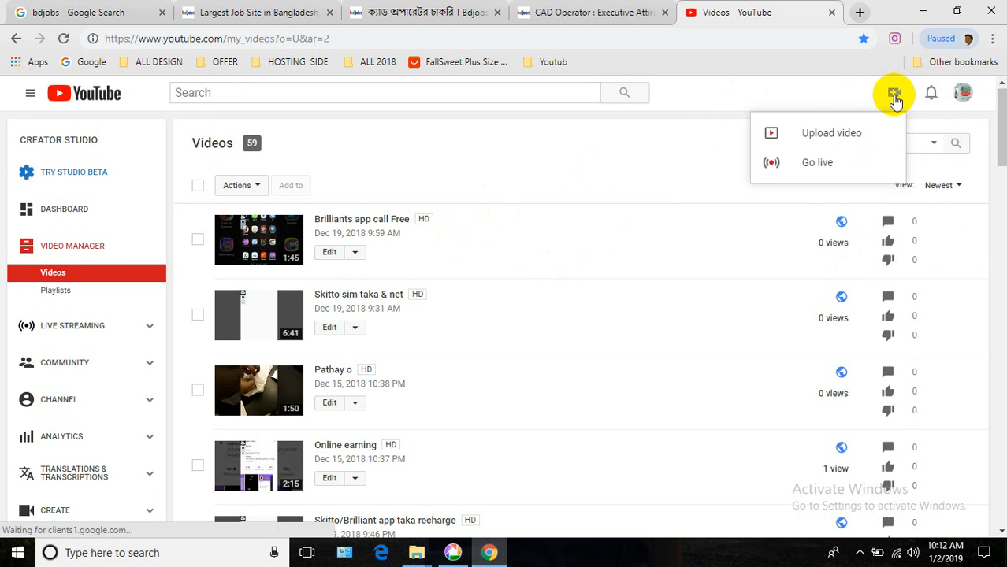
middle_click(850, 134)
middle_click(850, 134)
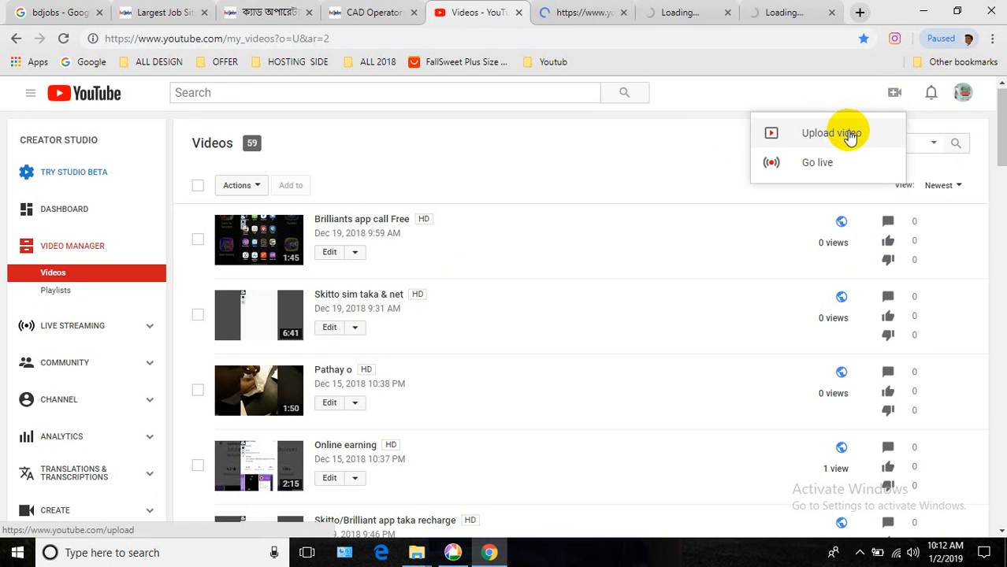
click(584, 6)
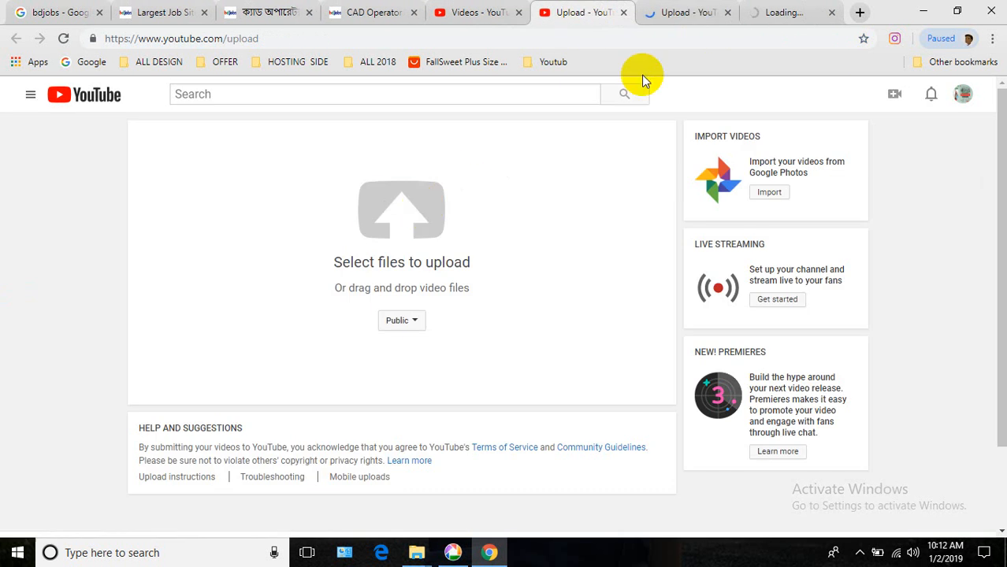
click(664, 6)
click(603, 15)
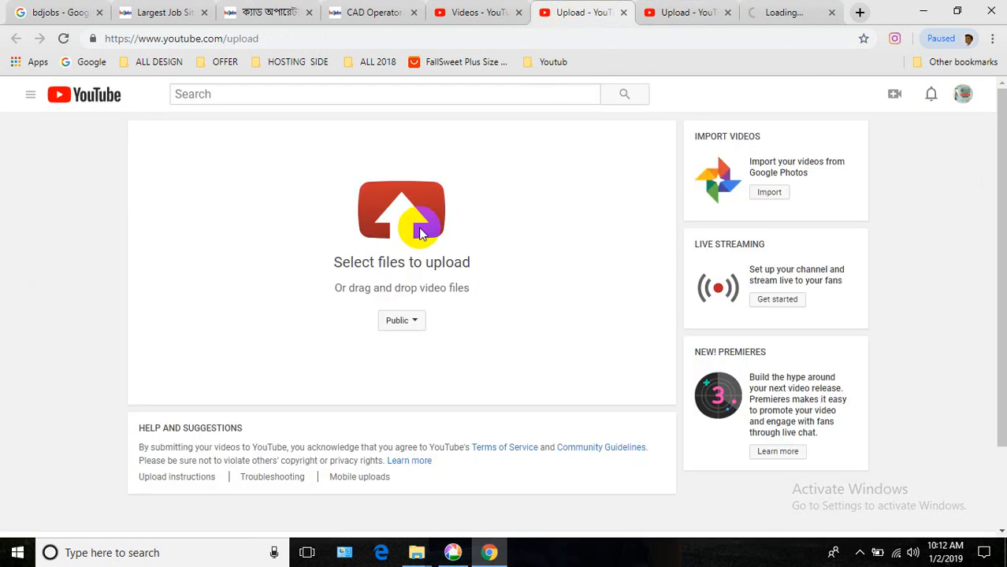
- Start selecting files to upload and open the AZAD VIDEO folder inside ONLINE VIDEO on the F: drive
click(427, 225)
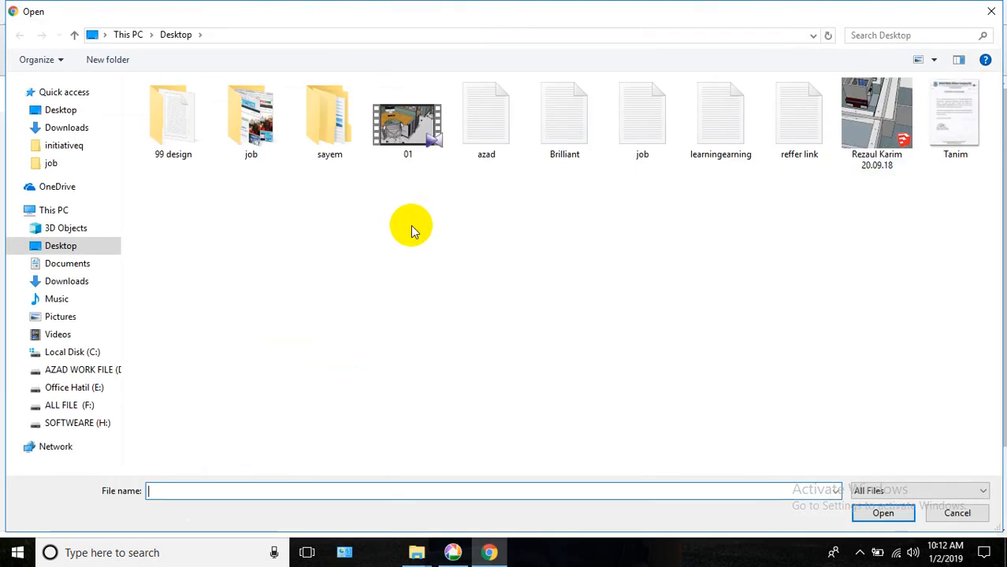
click(79, 407)
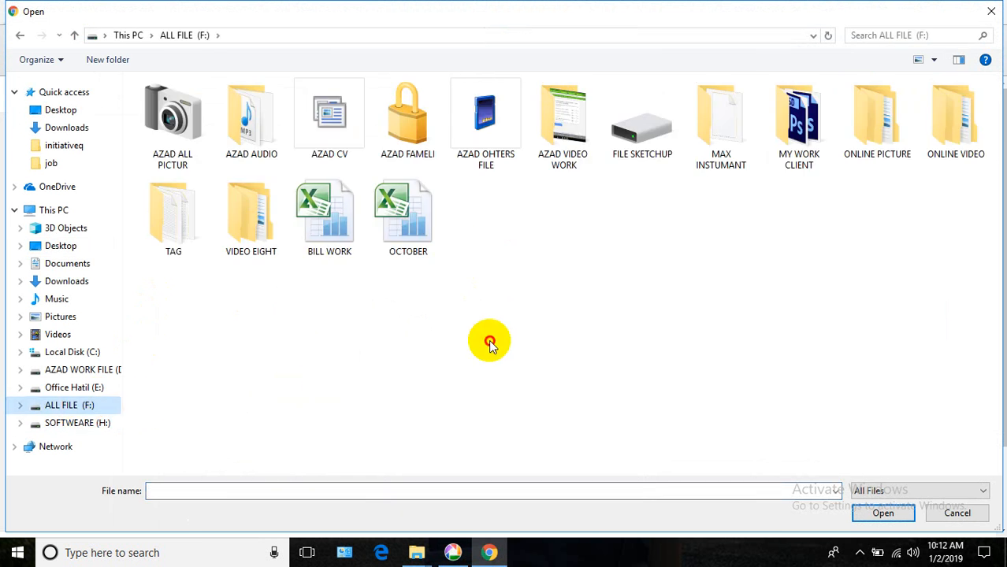
double_click(956, 118)
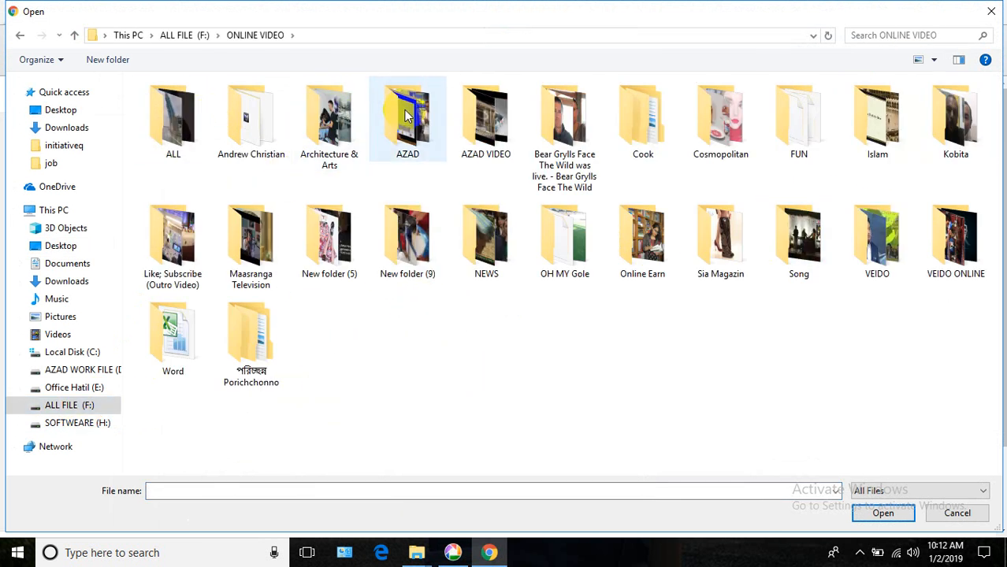
double_click(506, 117)
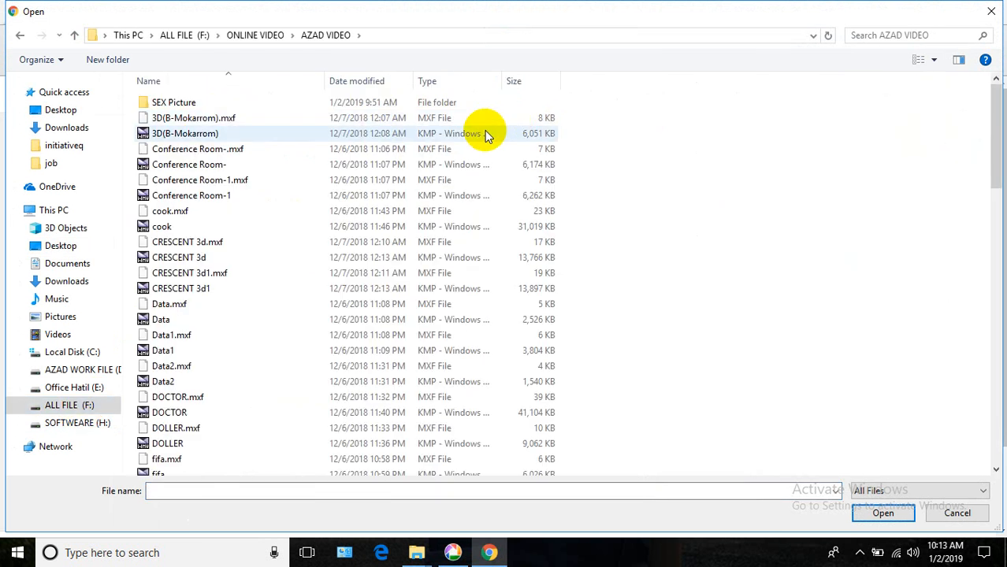
- Show the folder's files as large icons and choose the SKP video for upload
click(935, 59)
click(948, 44)
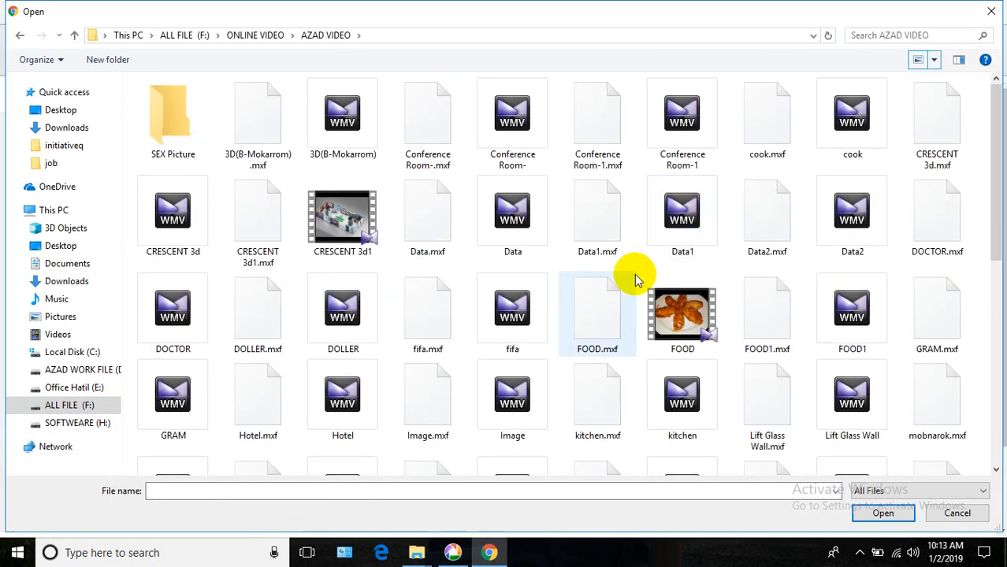
scroll(484, 363, down, 3)
scroll(546, 393, down, 2)
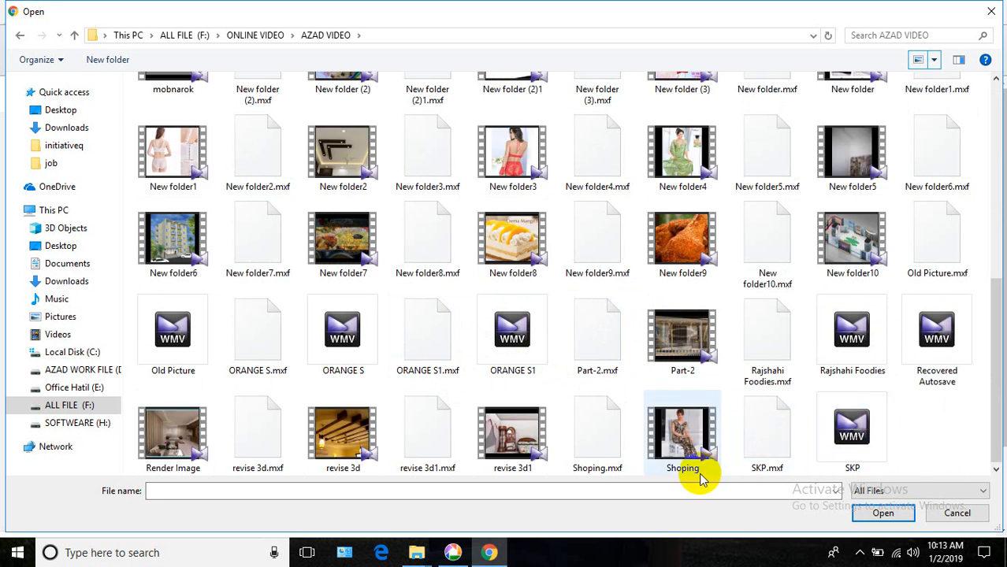
double_click(855, 442)
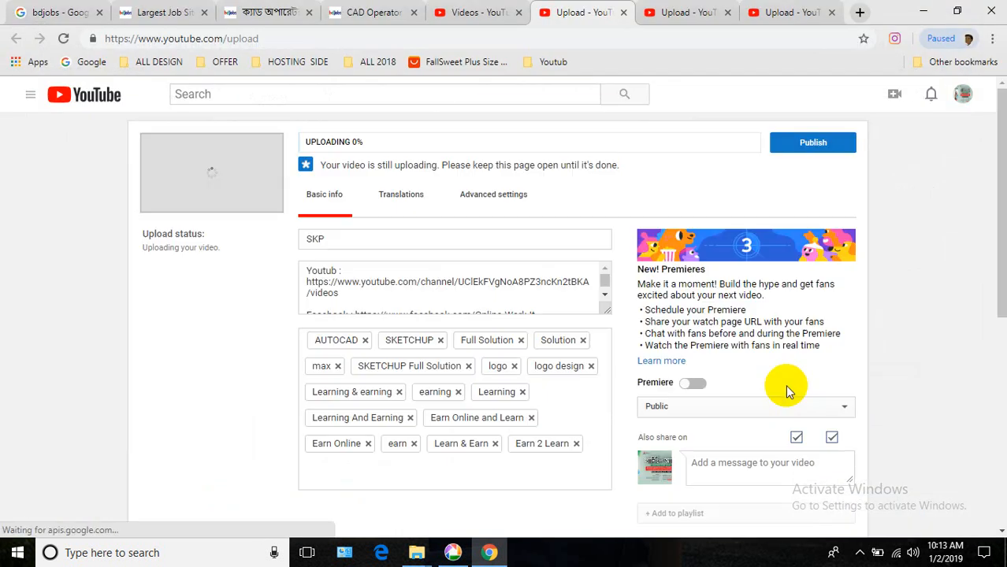
- Change the uploading video's title to Design and add the same word as a tag
drag(353, 236, 260, 247)
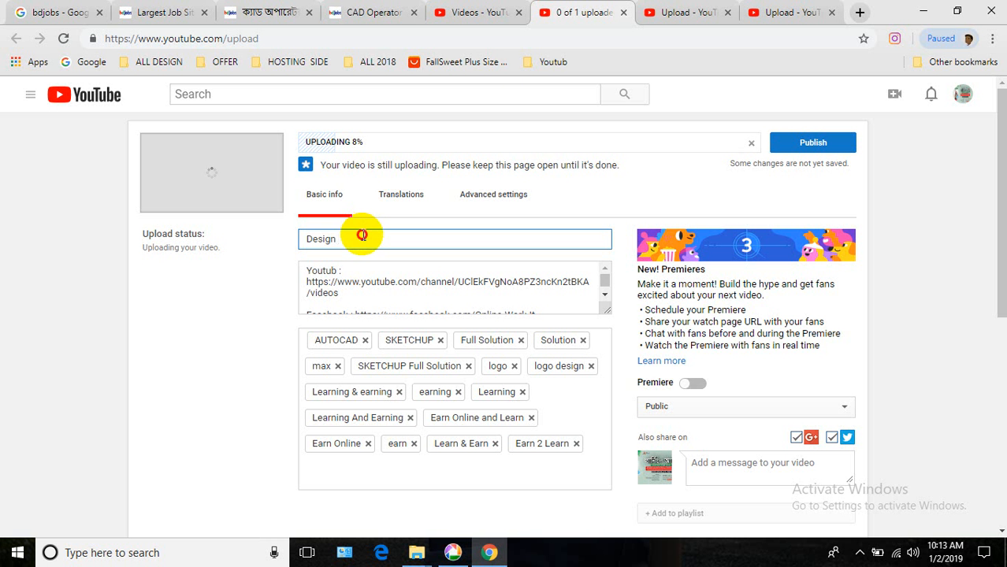
scroll(379, 370, down, 1)
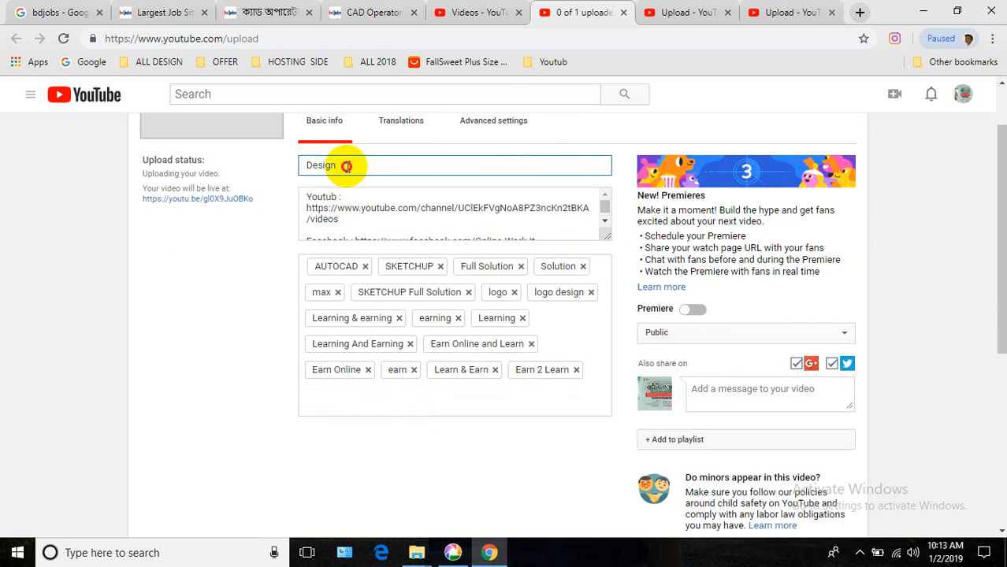
drag(347, 166, 270, 175)
key(ctrl+c)
click(409, 395)
key(ctrl+v)
scroll(420, 397, up, 1)
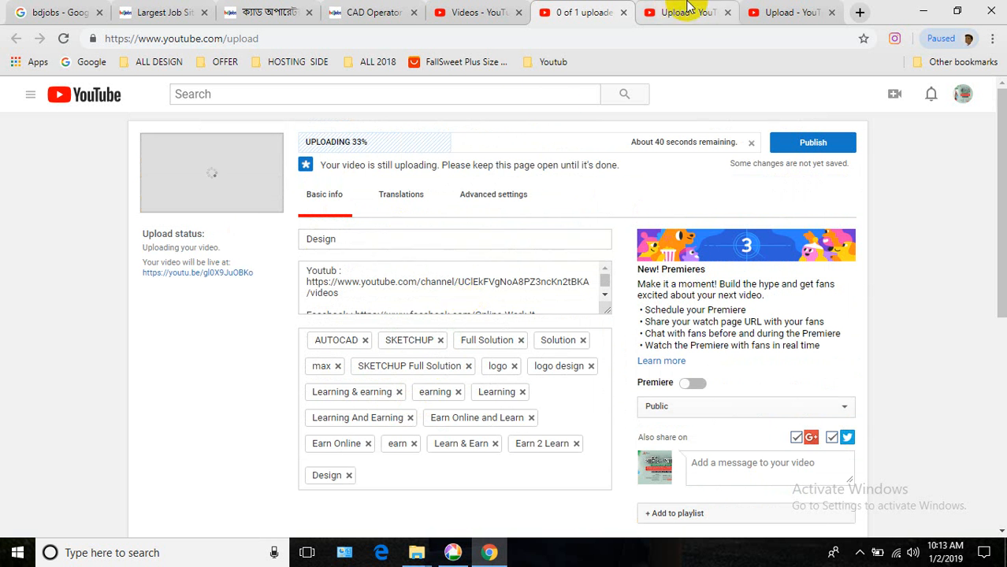
- Close the two unused duplicate upload tabs, keeping the tab with the running upload
click(690, 7)
click(811, 8)
click(726, 11)
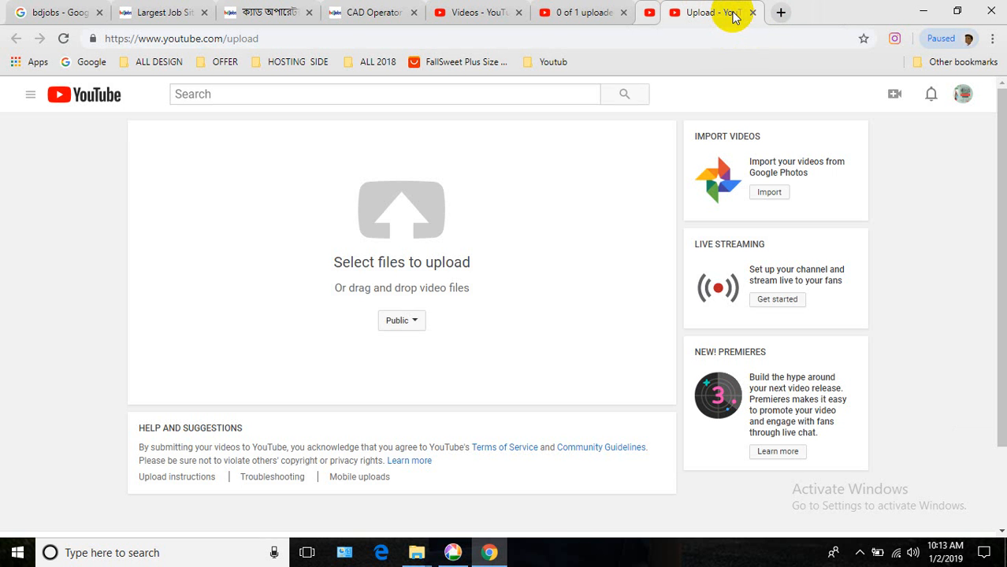
click(727, 12)
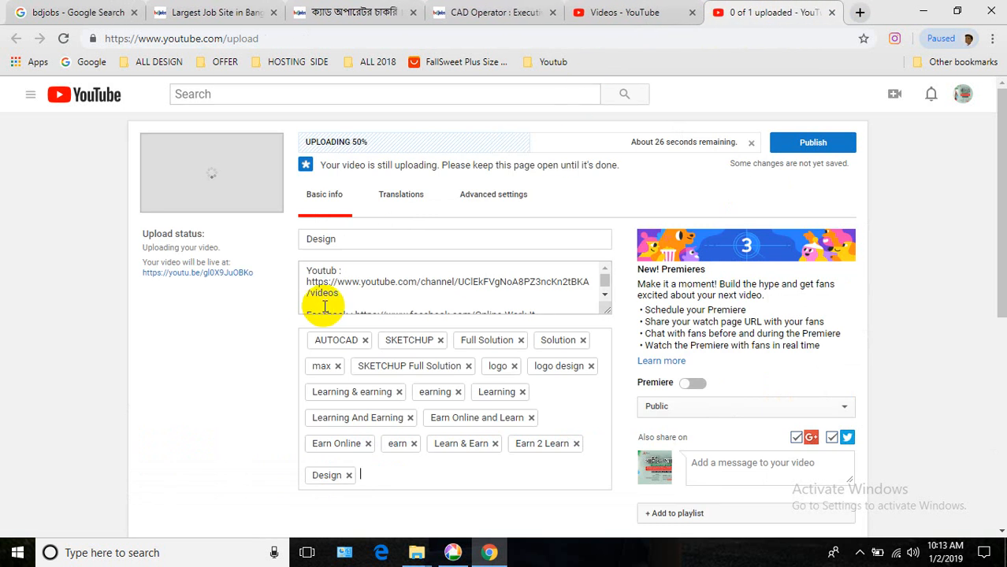
- Review the upload's basic info, sharing and playlist options, and its translation language settings
scroll(853, 415, down, 1)
scroll(853, 416, down, 1)
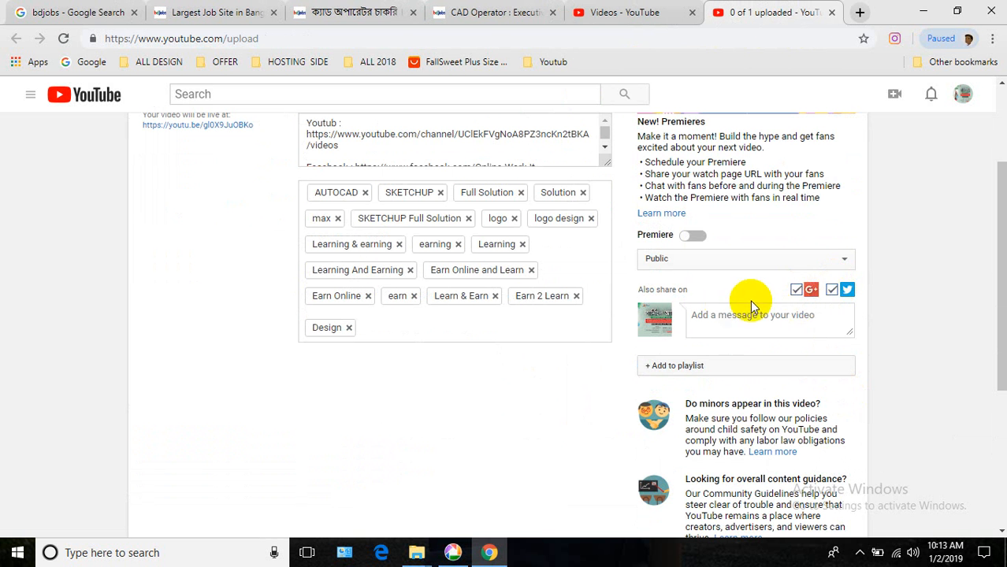
scroll(773, 304, up, 1)
scroll(786, 366, up, 1)
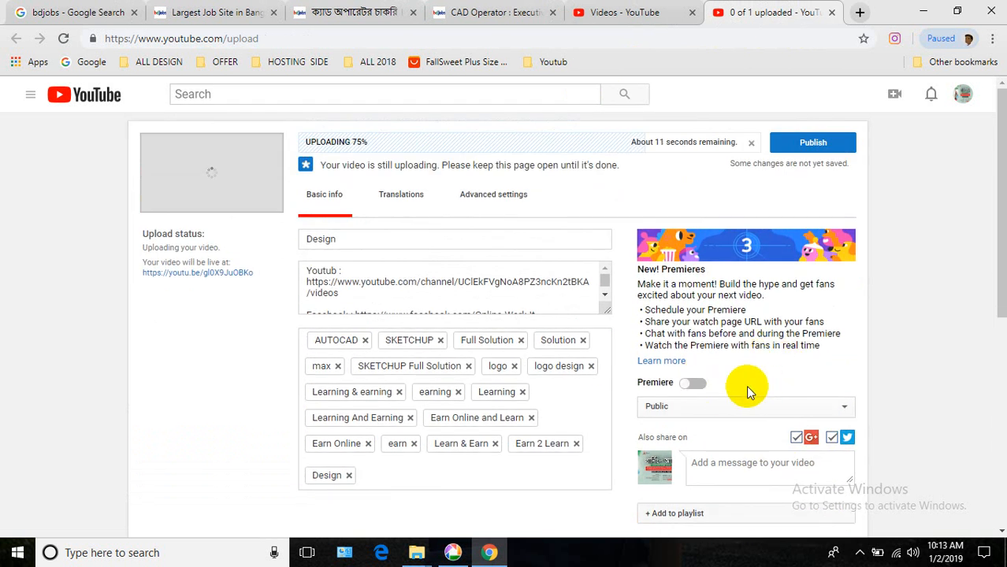
click(410, 200)
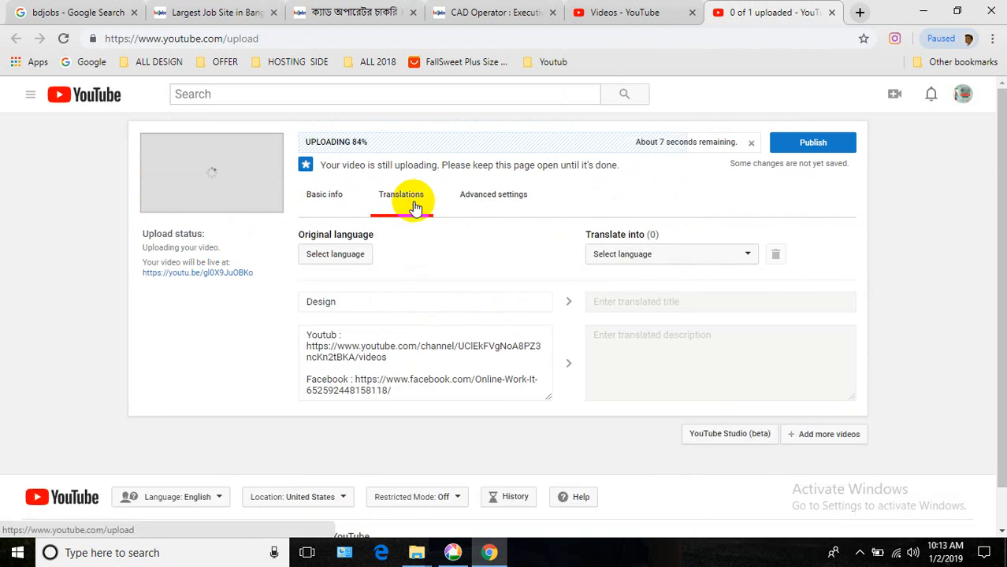
click(619, 258)
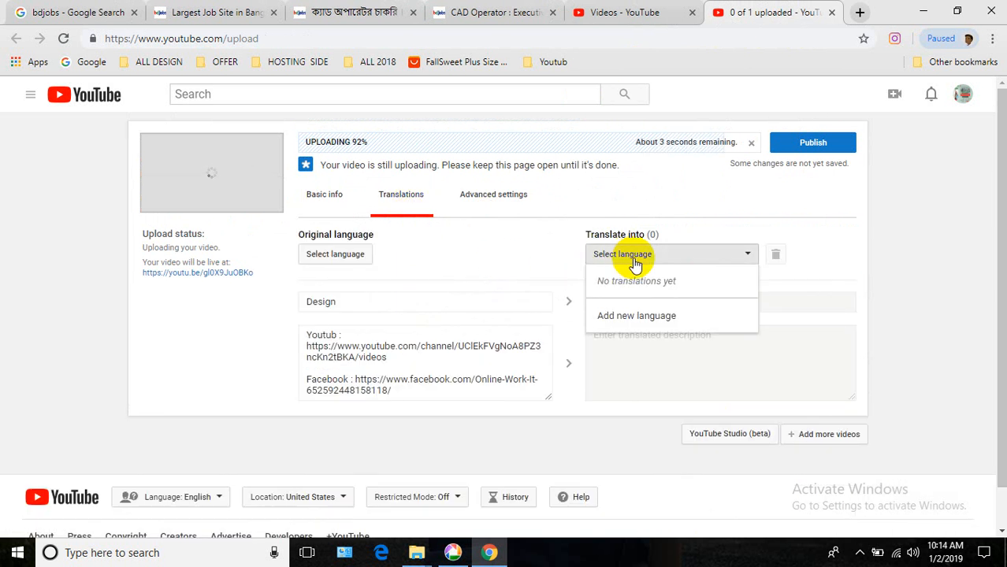
click(387, 301)
scroll(383, 363, down, 1)
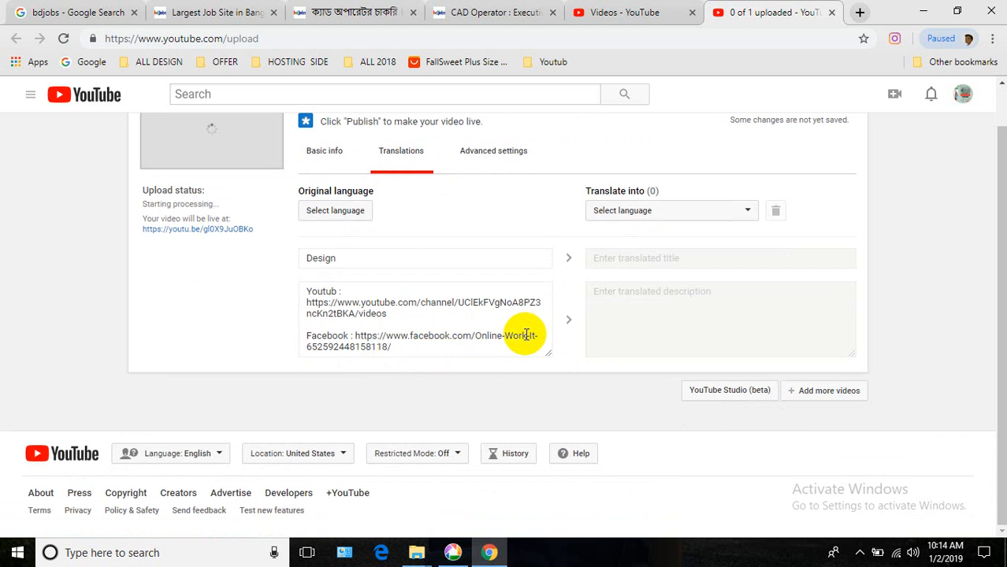
scroll(599, 325, up, 1)
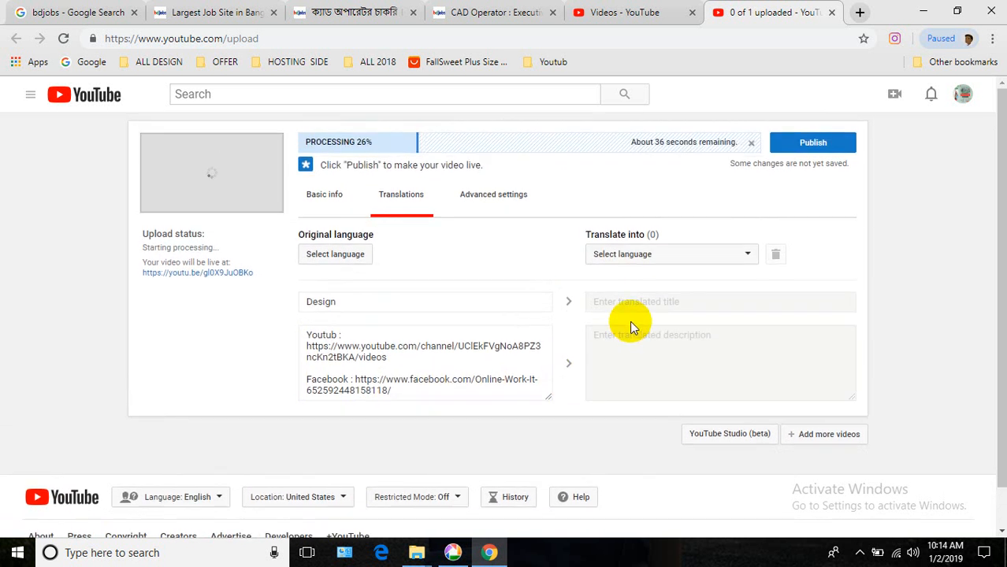
- Examine the upload's advanced settings and category choices without changing them, and return to the Videos page
click(473, 195)
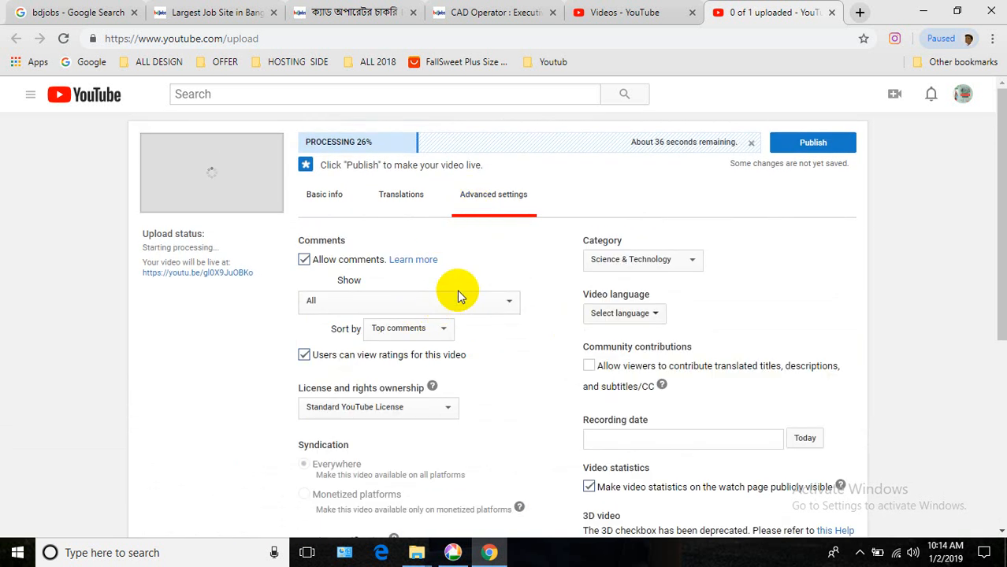
scroll(465, 331, down, 3)
scroll(465, 378, down, 2)
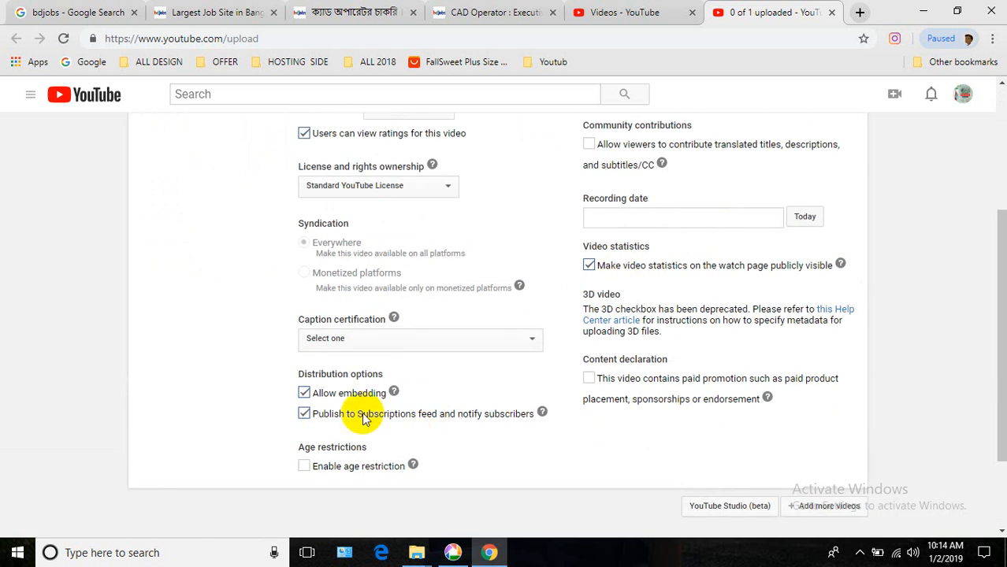
scroll(376, 415, up, 2)
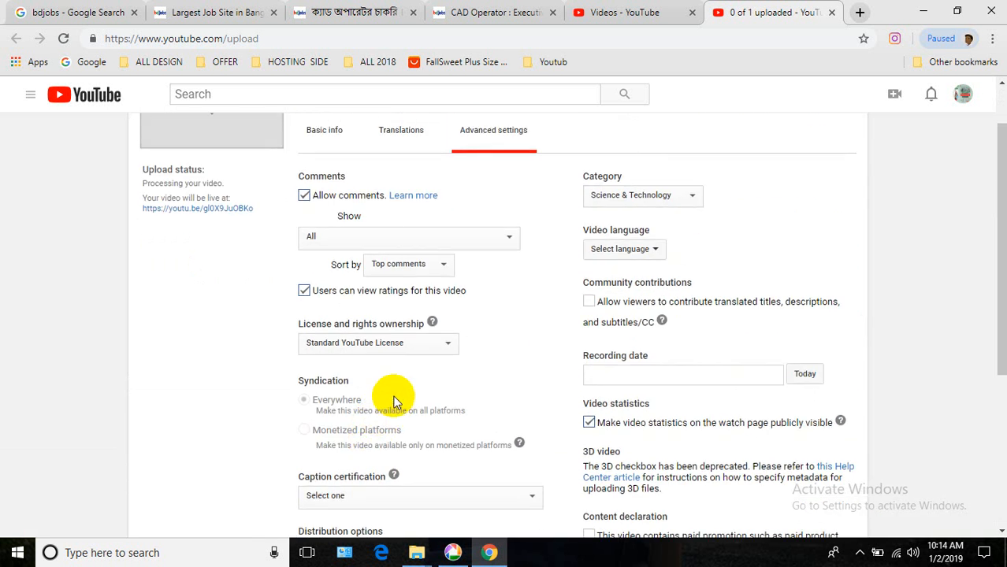
scroll(393, 398, up, 1)
click(625, 260)
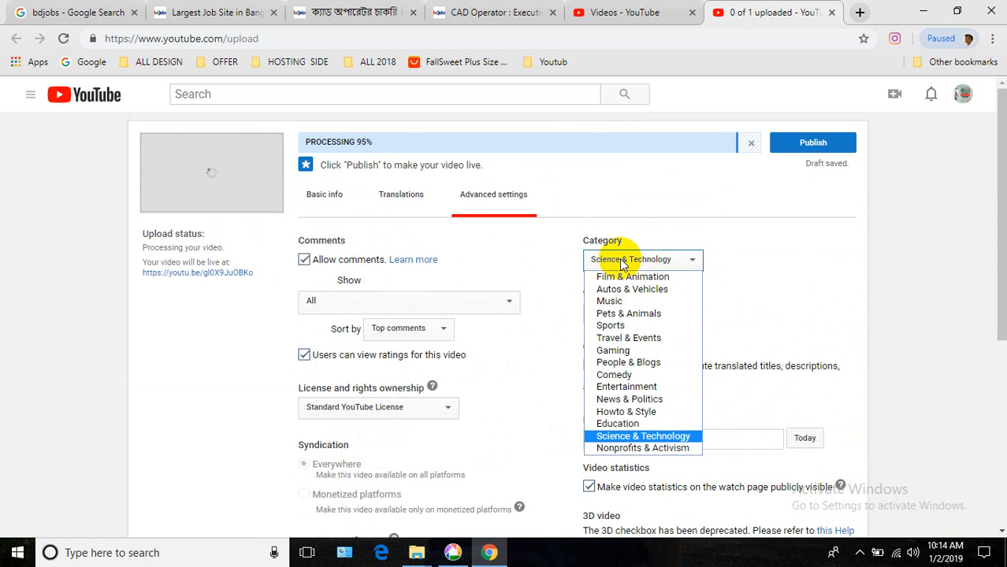
click(765, 254)
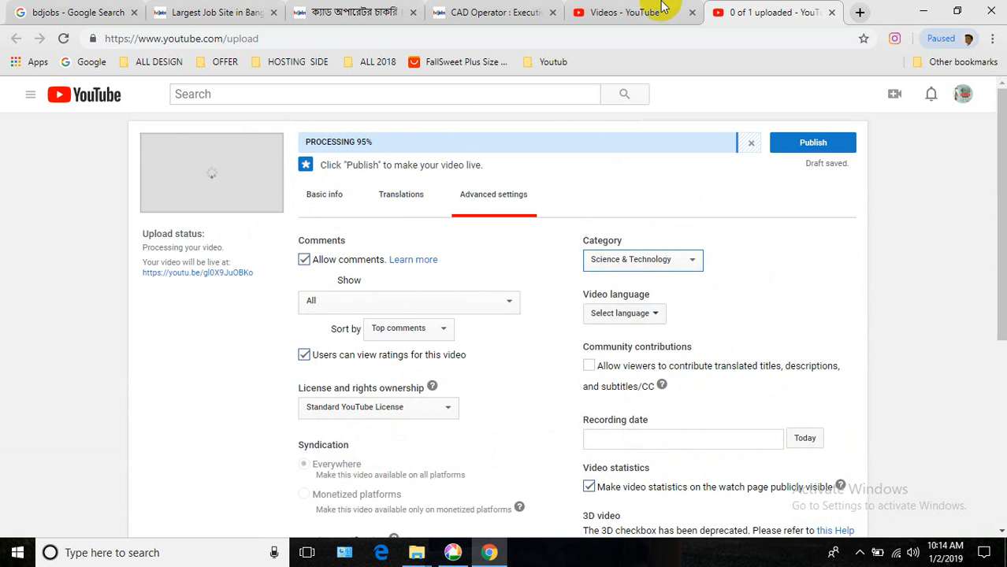
click(662, 8)
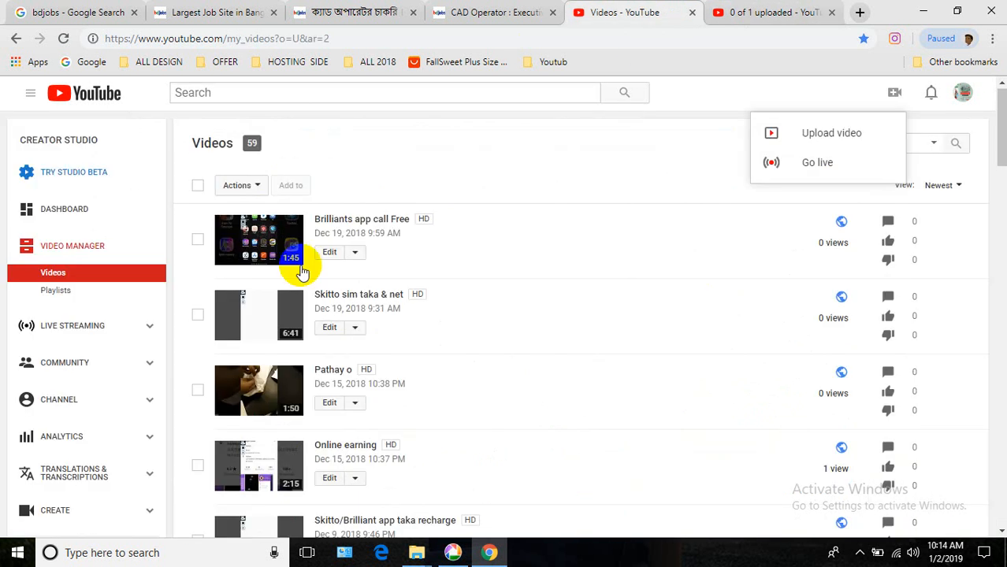
- View the channel's Status and features page and its Advanced settings, including country, keywords and associated website
click(71, 403)
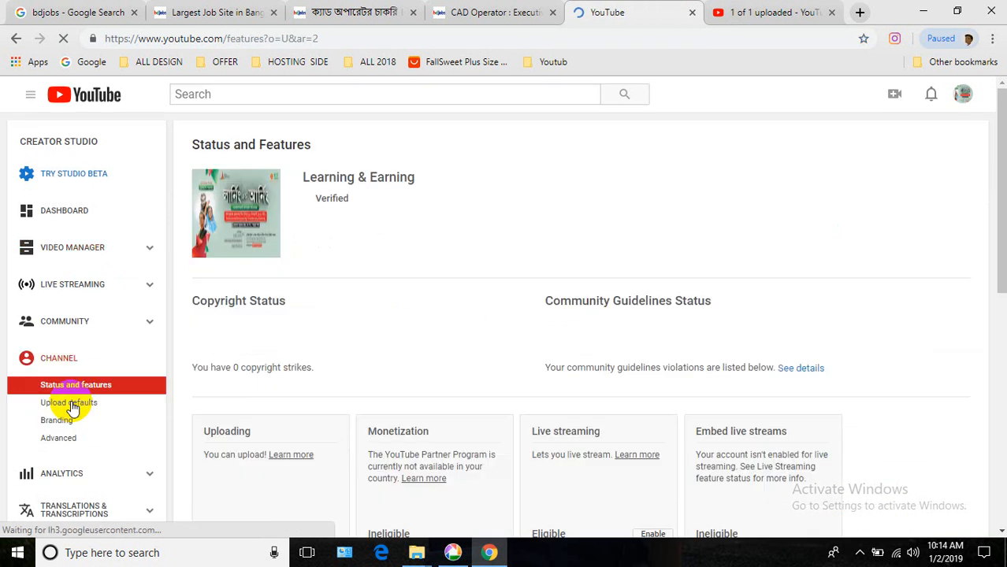
scroll(84, 402, down, 2)
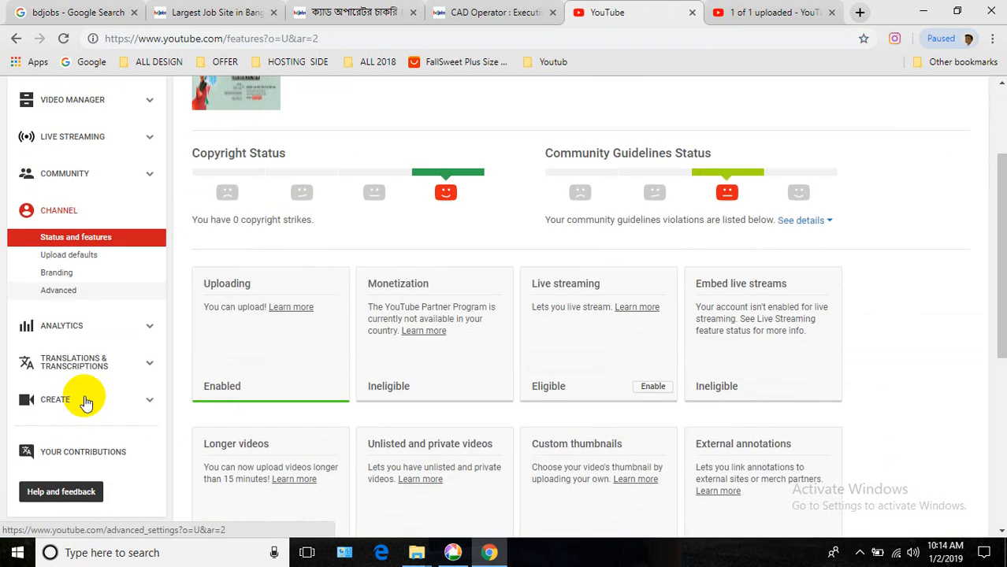
click(61, 291)
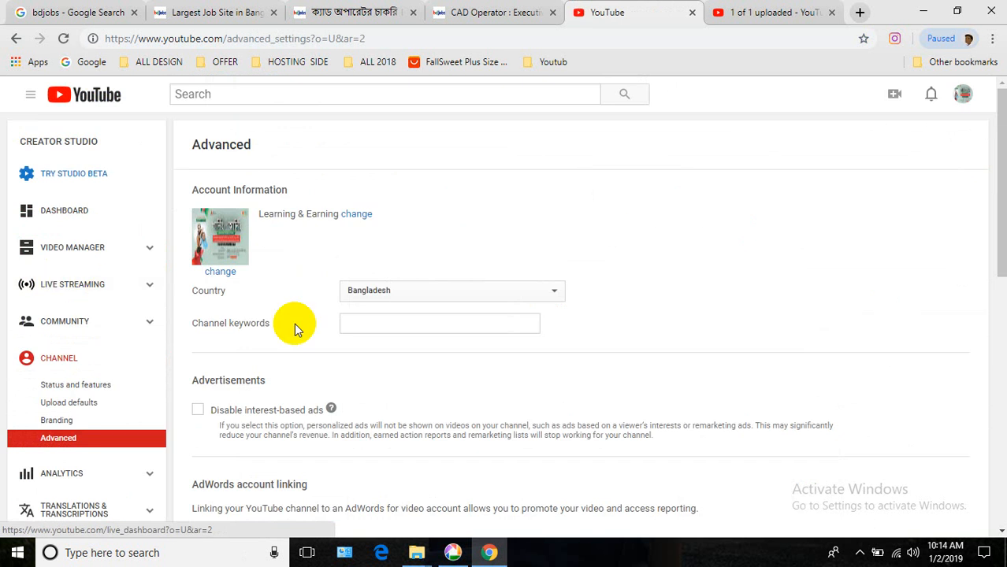
scroll(299, 324, down, 2)
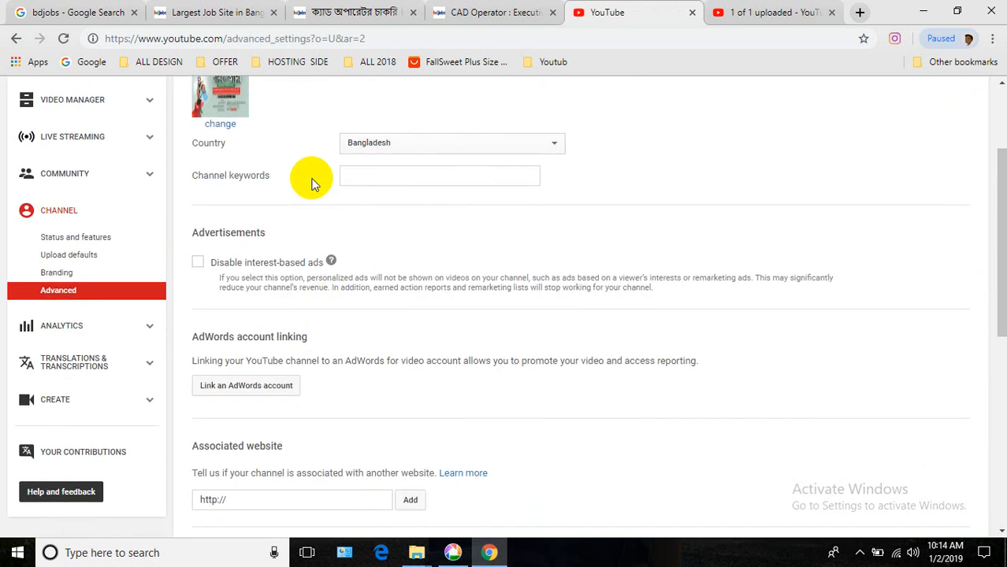
- Check the category, license and title fields in the channel's upload defaults without changing them
click(73, 253)
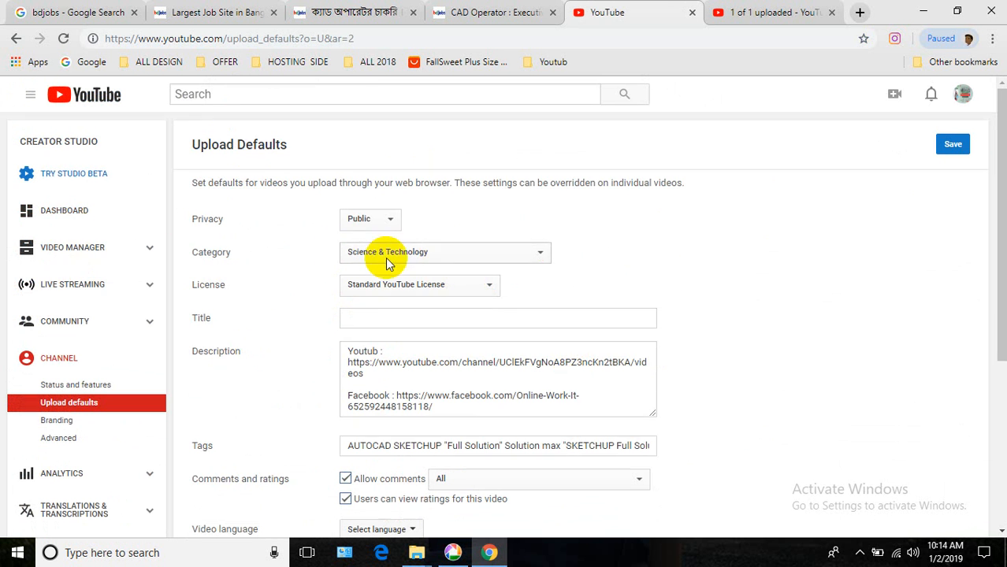
click(457, 252)
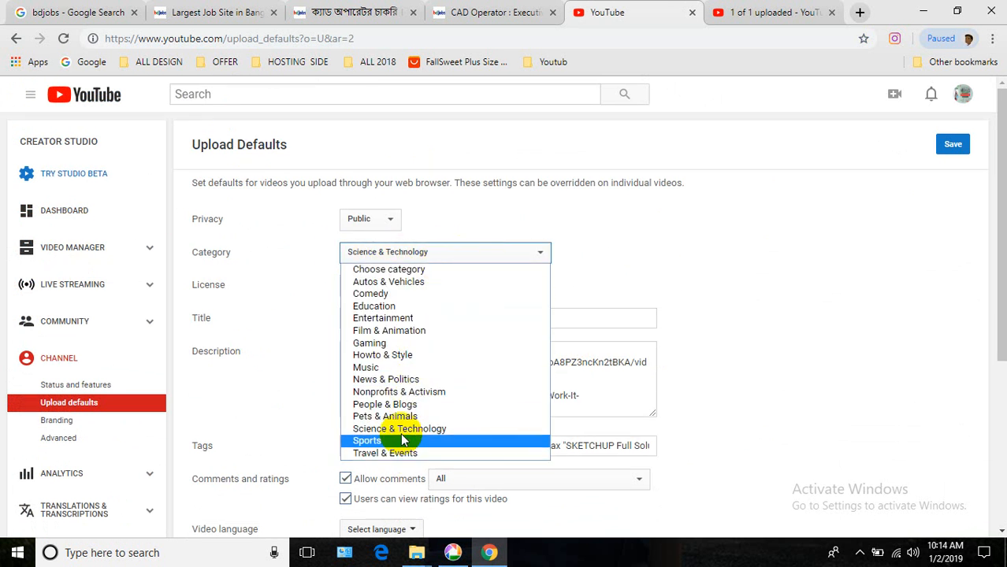
click(755, 262)
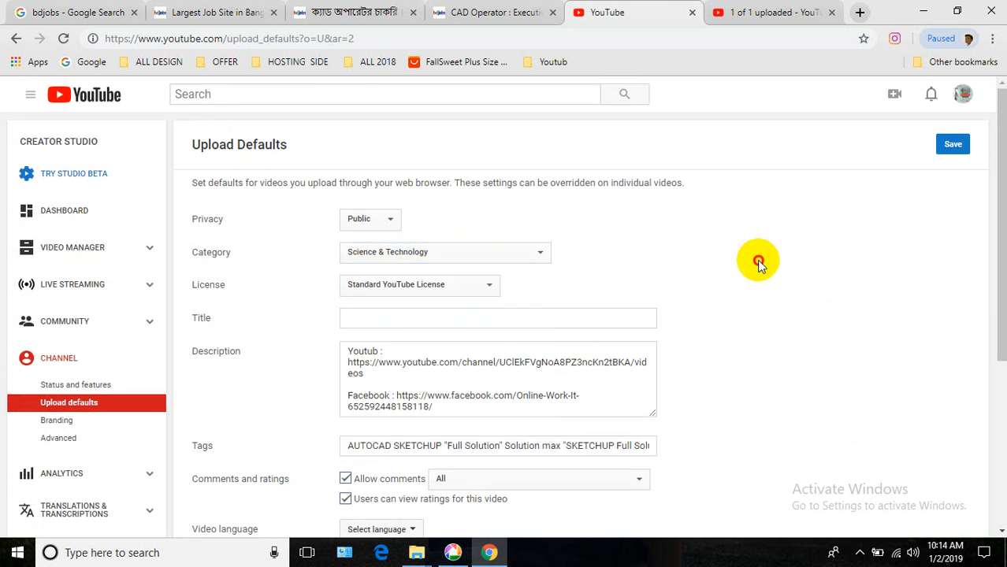
click(363, 294)
click(626, 274)
click(380, 317)
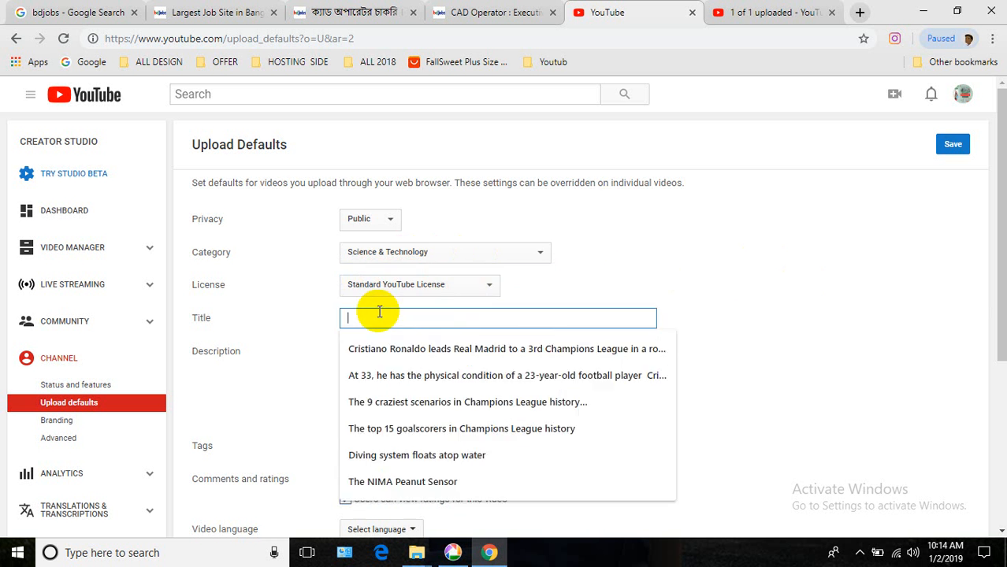
click(847, 349)
- Review the default description, tags, comments, language and statistics settings, and open the Live Streaming page
scroll(538, 358, down, 1)
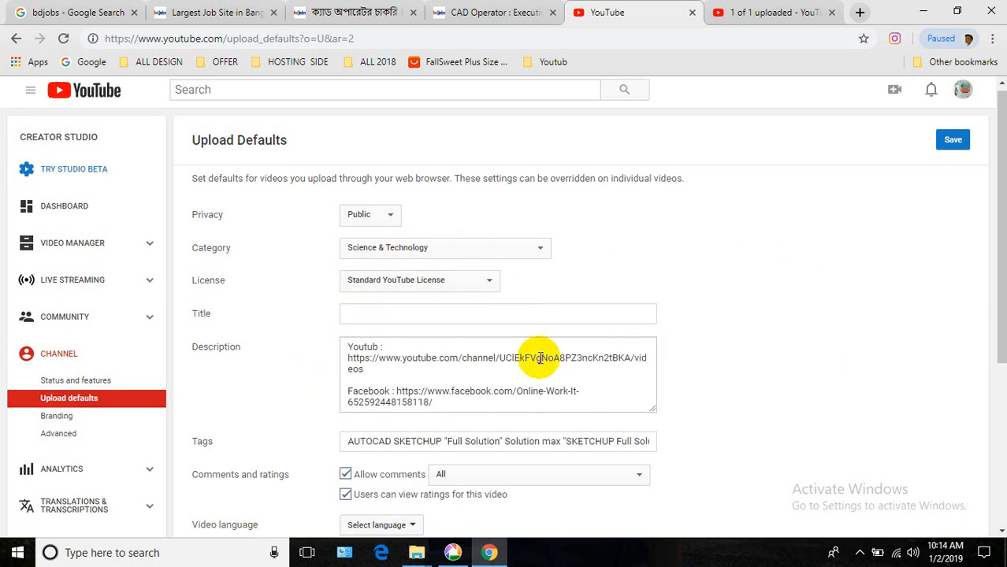
scroll(538, 358, down, 2)
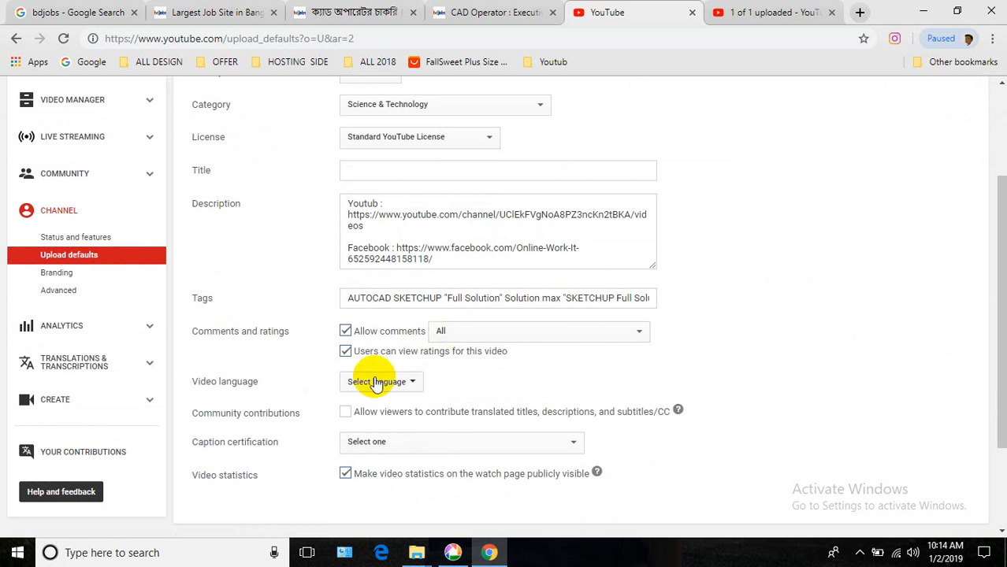
scroll(377, 384, down, 2)
scroll(423, 382, up, 2)
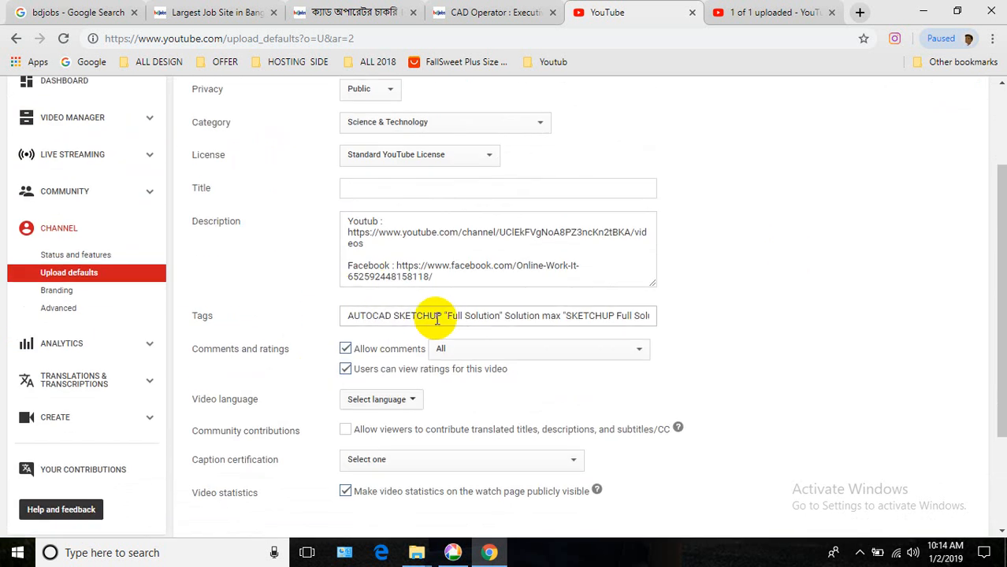
scroll(450, 316, up, 2)
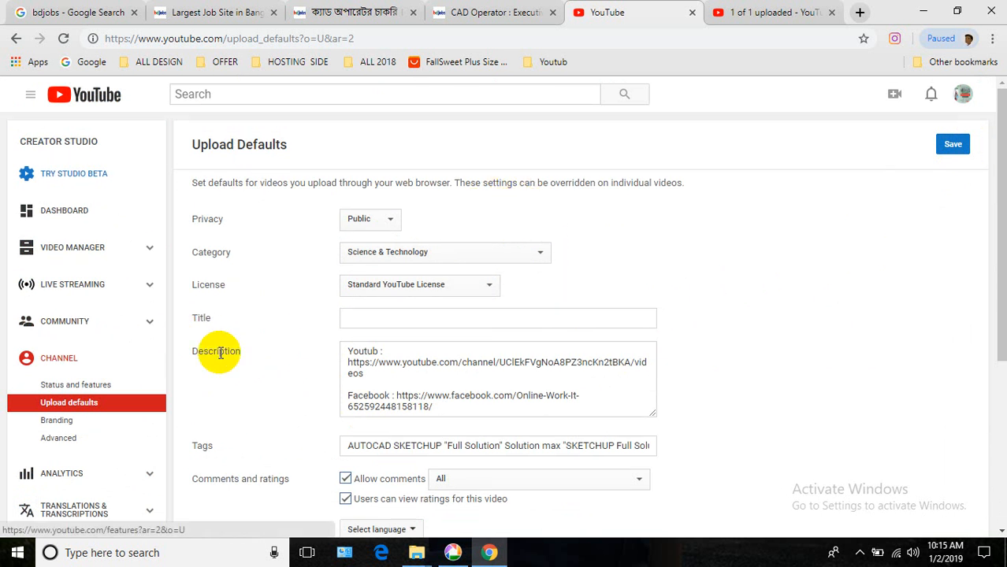
scroll(146, 402, down, 2)
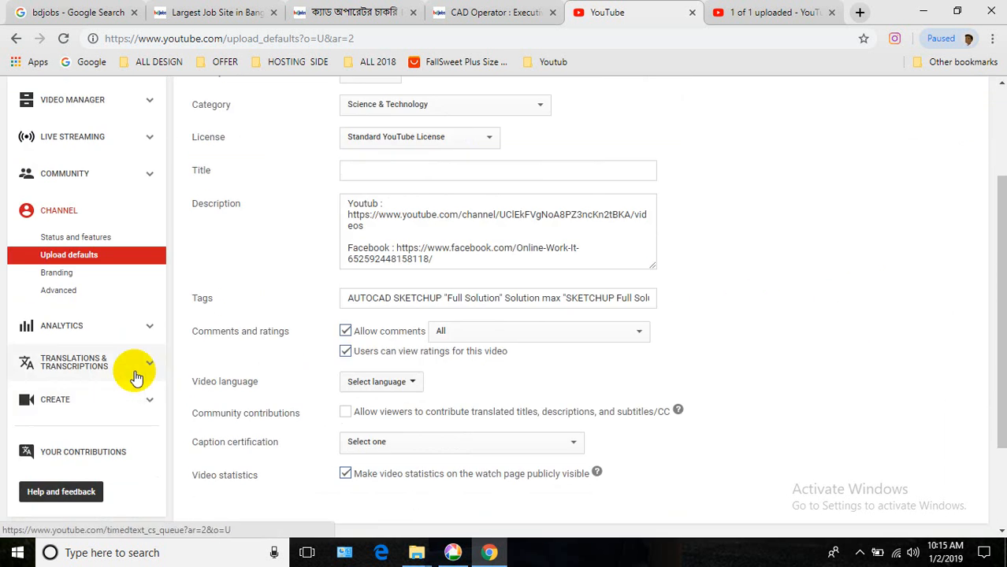
scroll(75, 378, up, 2)
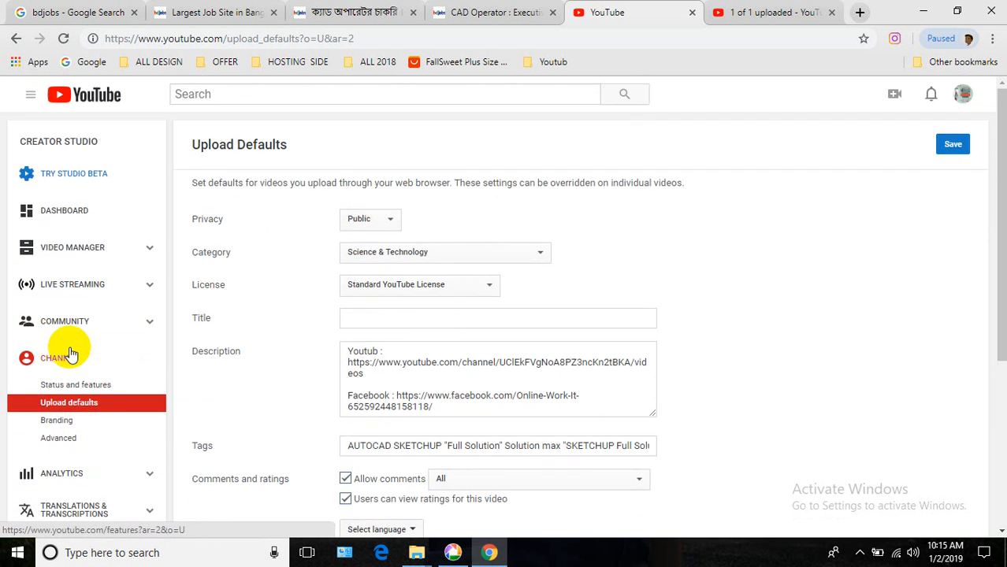
click(77, 290)
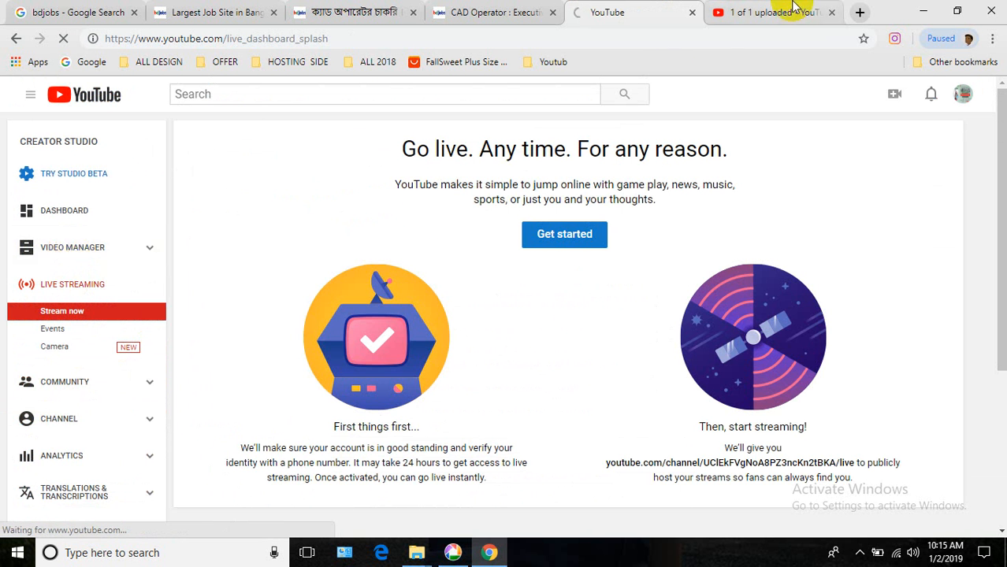
- Return to the completed upload, look over its advanced settings, publish the video and check the Videos list
click(761, 12)
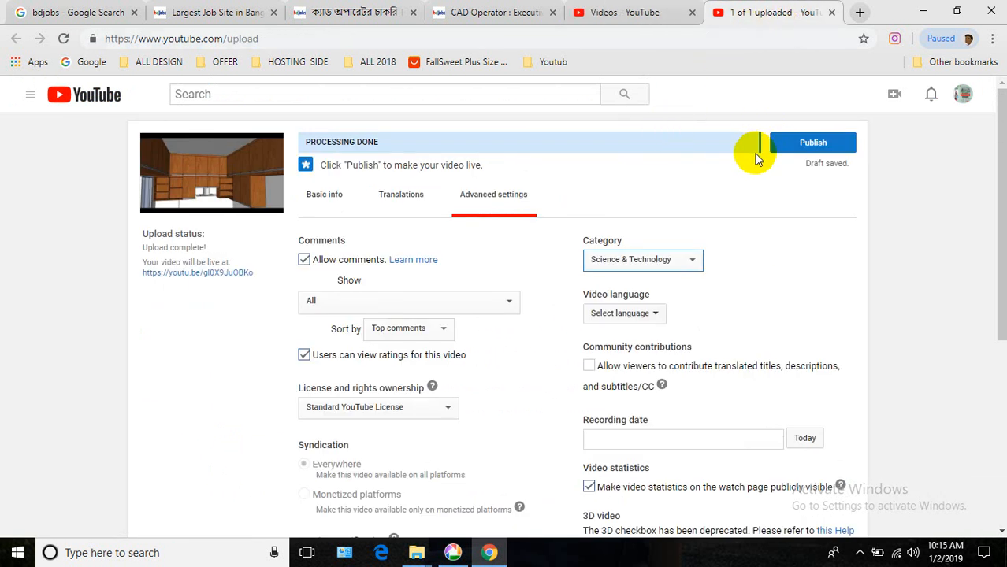
scroll(476, 418, down, 3)
scroll(475, 418, down, 2)
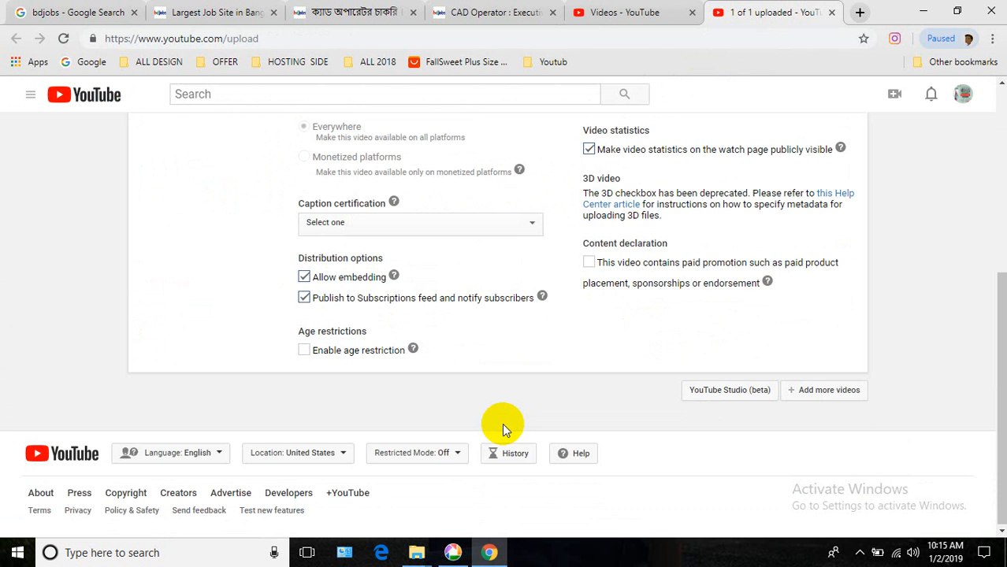
scroll(502, 424, up, 5)
click(824, 146)
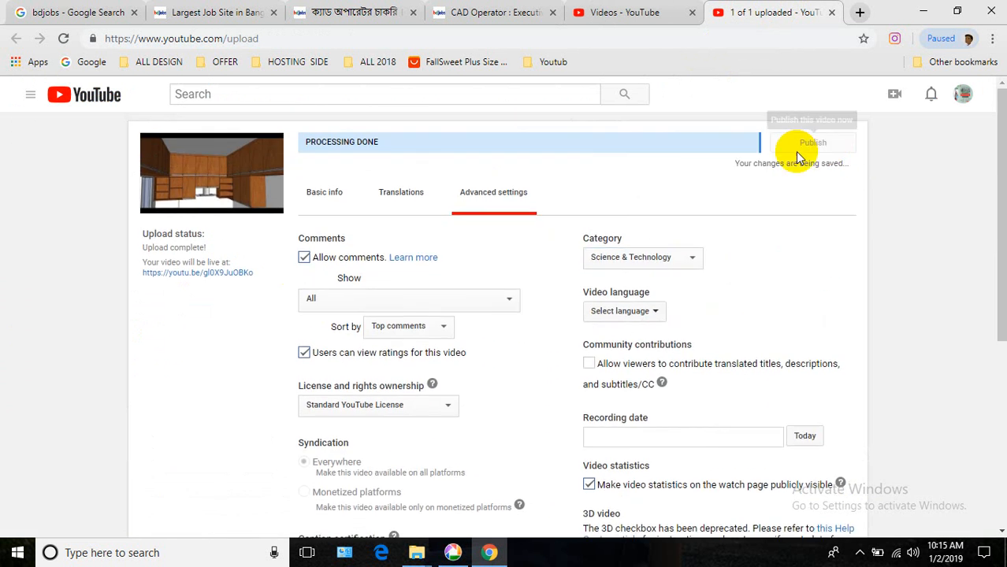
click(623, 12)
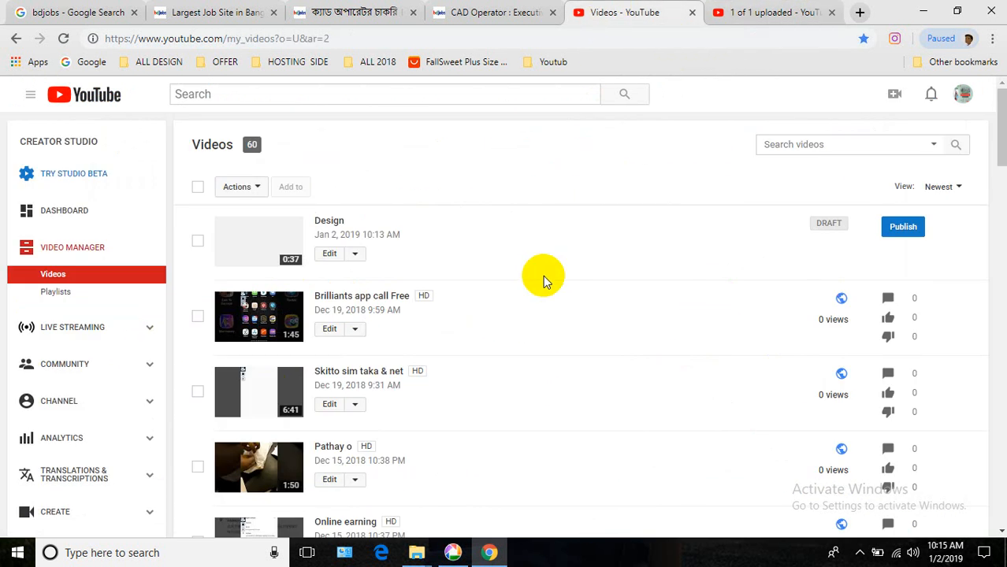
- Share the published Design video to Blogger by publishing the prepared post, and return to the upload page
click(733, 12)
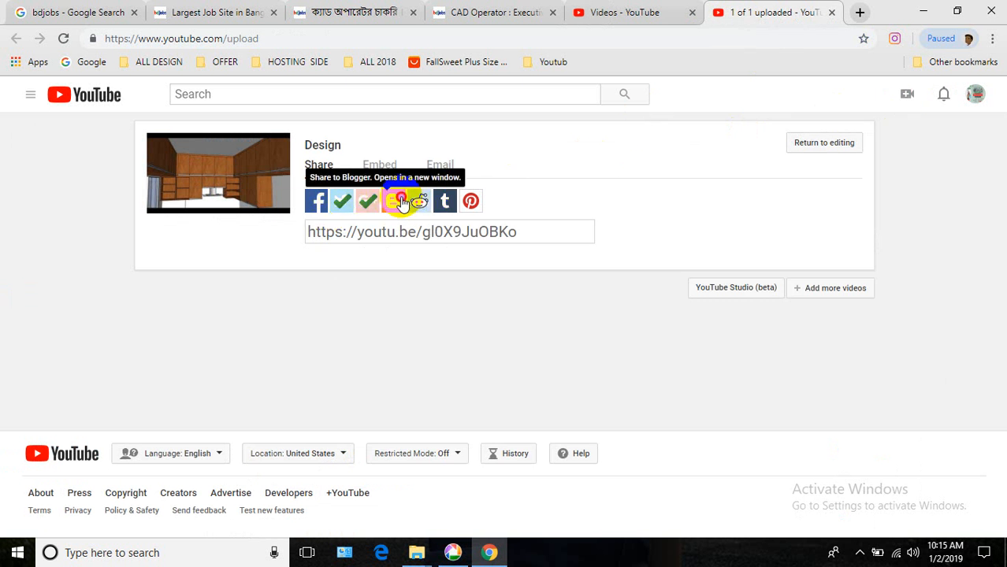
click(399, 201)
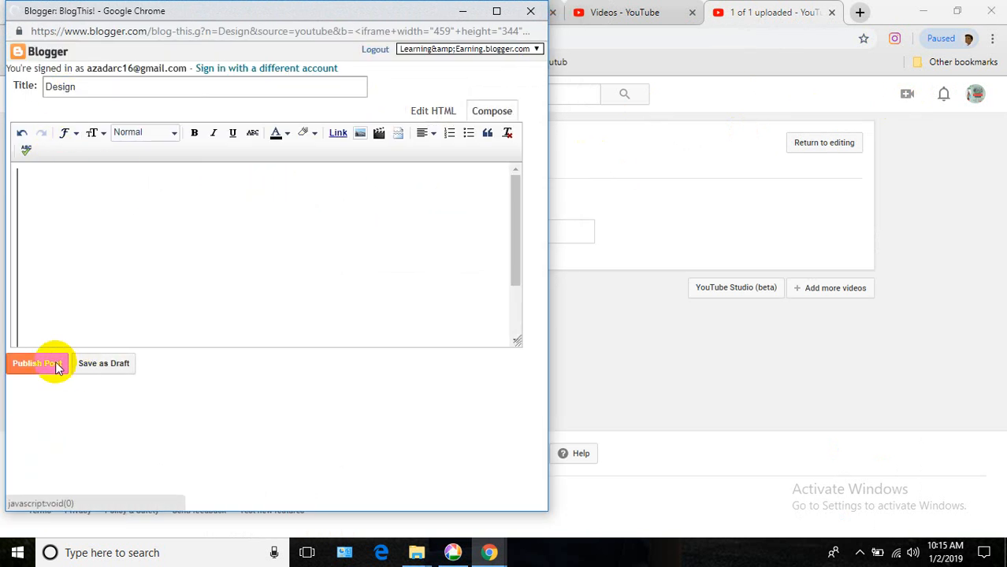
click(54, 369)
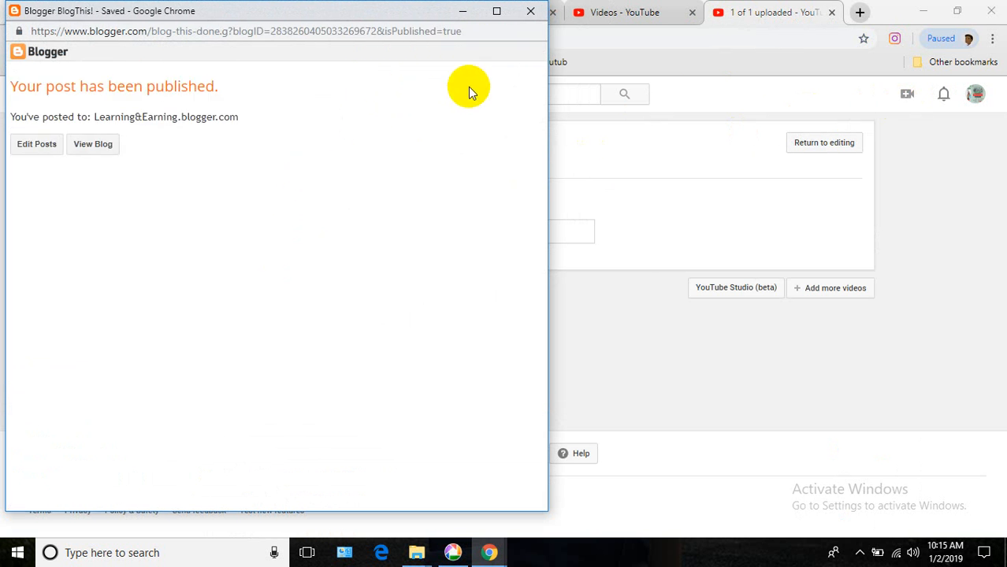
click(697, 158)
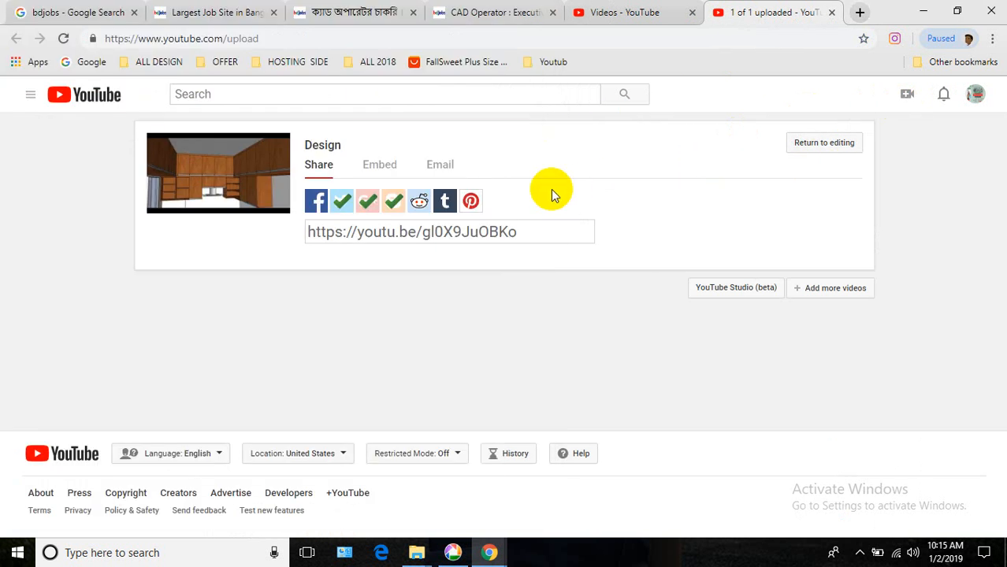
- Start sharing the Design video to Reddit and try to set design as the post's community
click(419, 203)
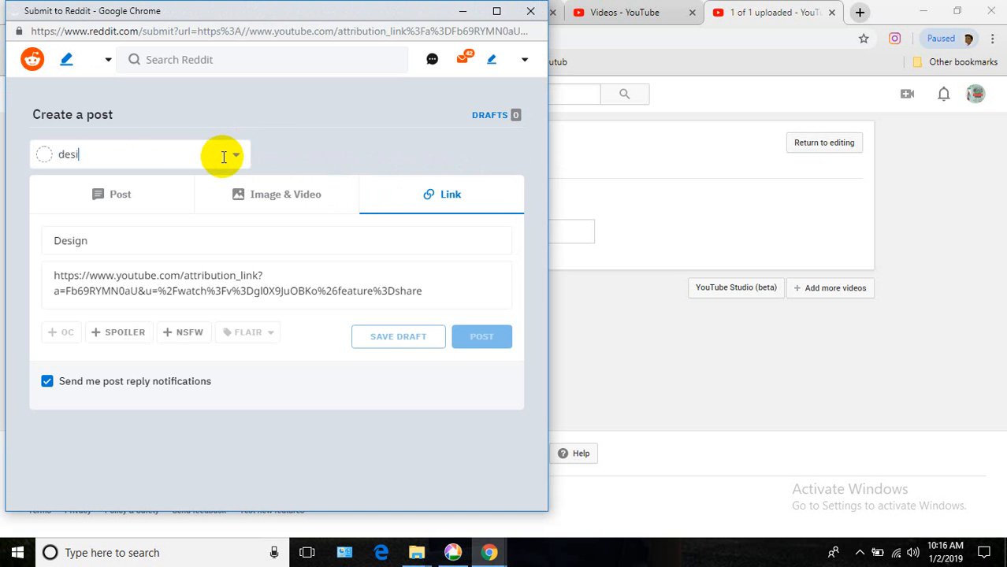
click(508, 461)
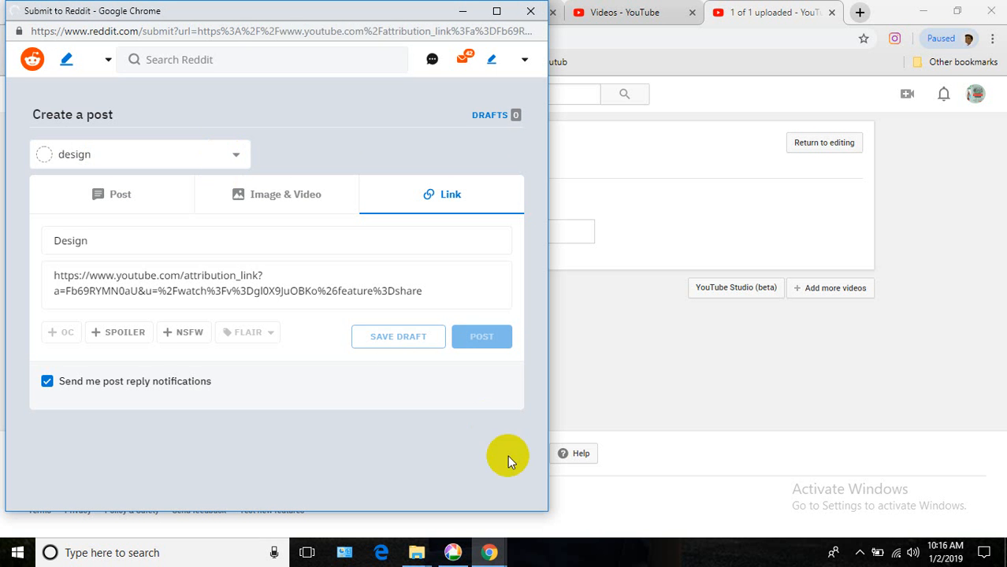
click(145, 150)
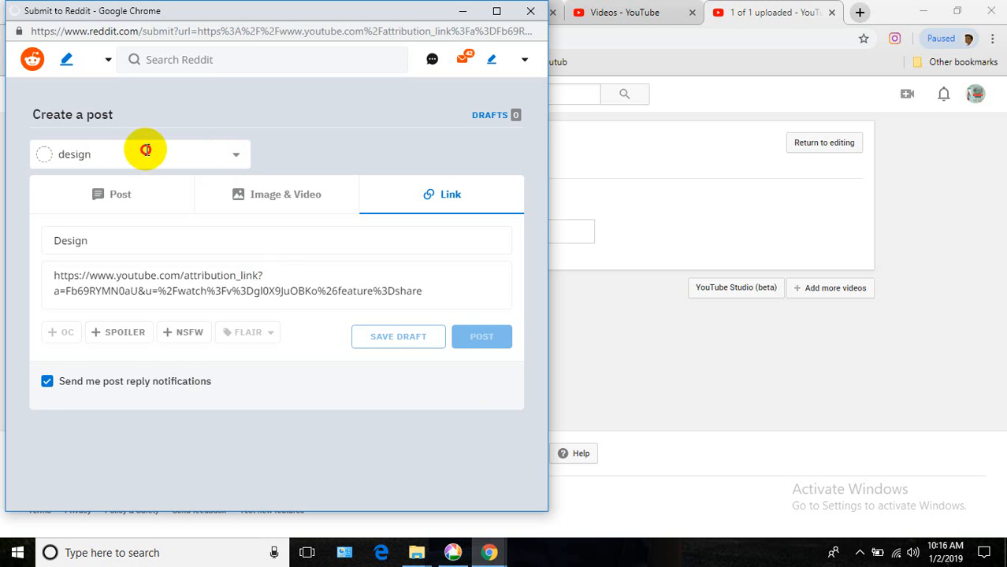
click(243, 162)
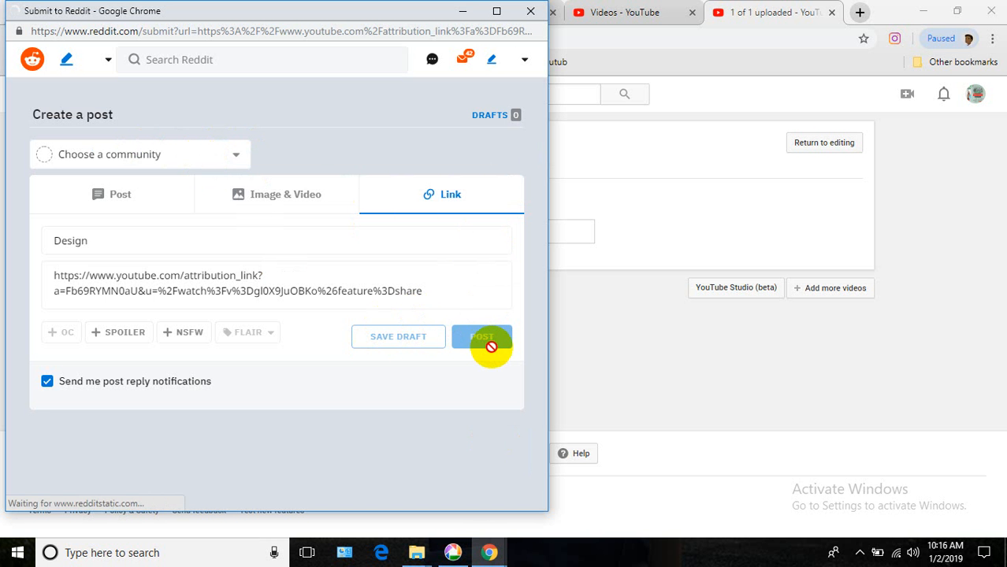
- Search communities for "new", choose r/news, submit the Reddit link post and return to the upload page
click(175, 156)
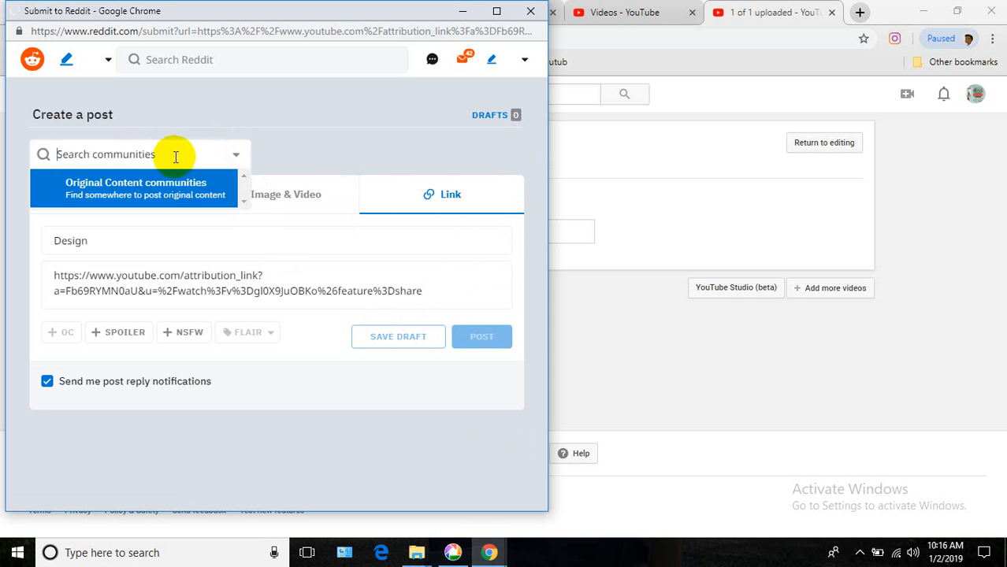
text(de)
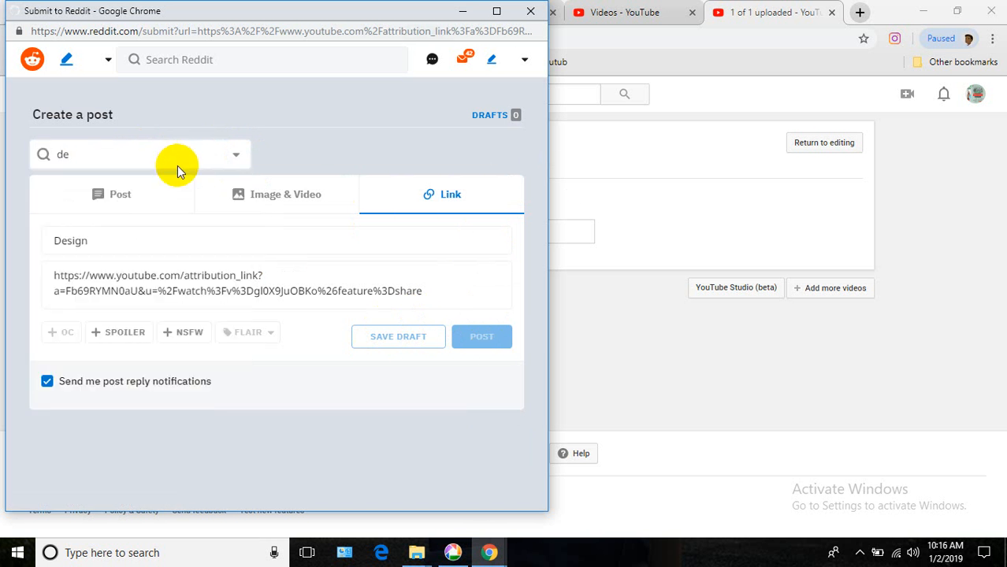
key(BackSpace)
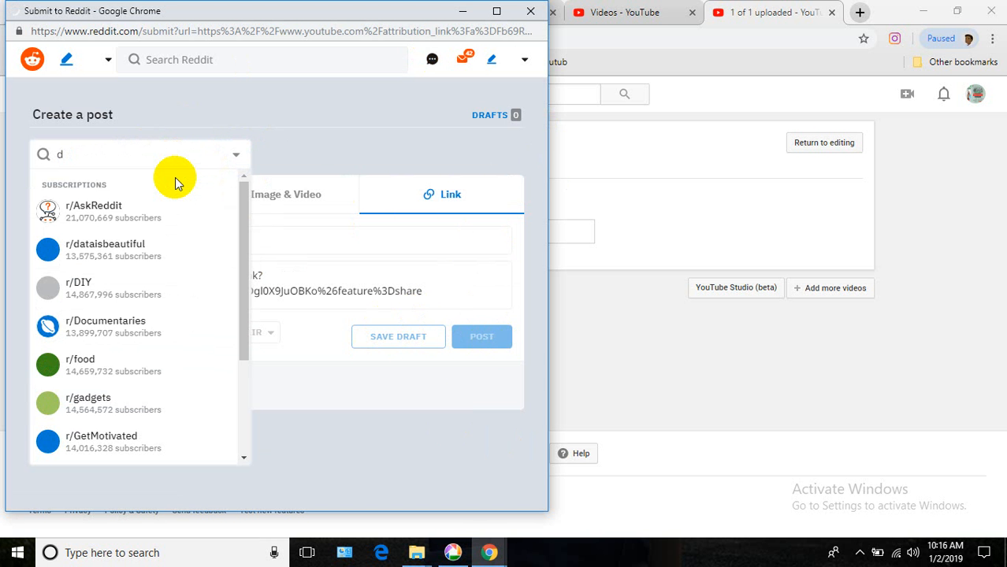
key(BackSpace)
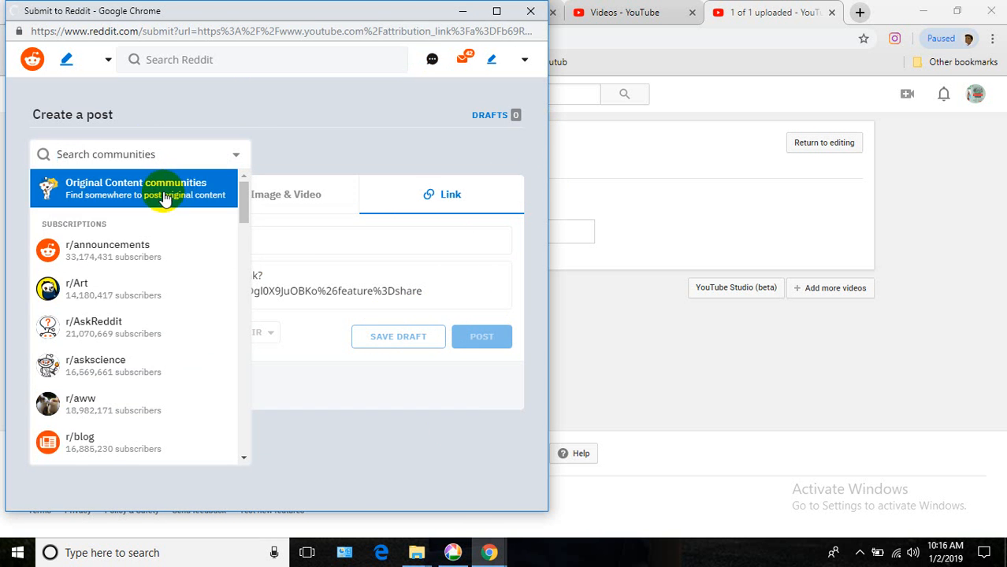
text(new)
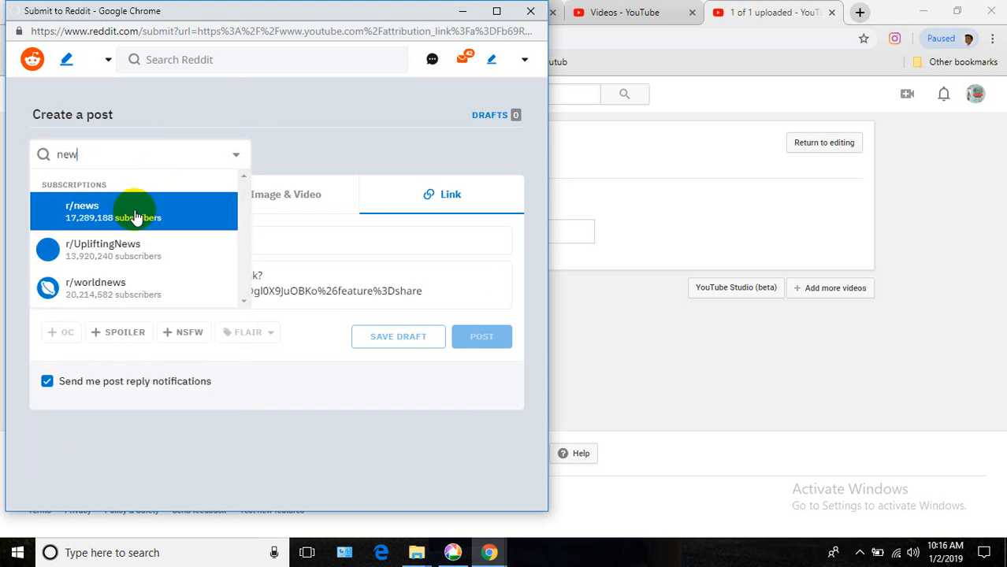
click(126, 210)
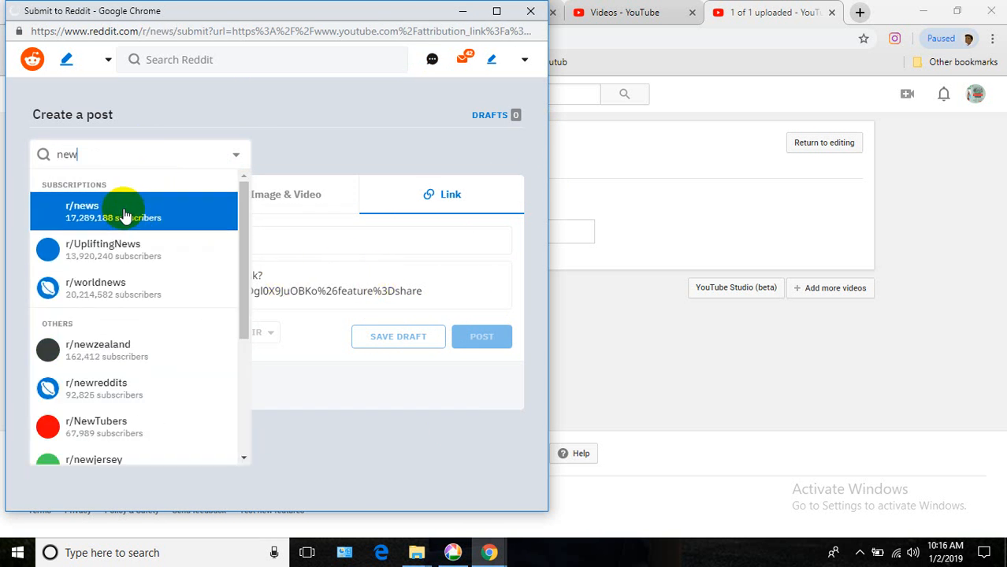
click(485, 331)
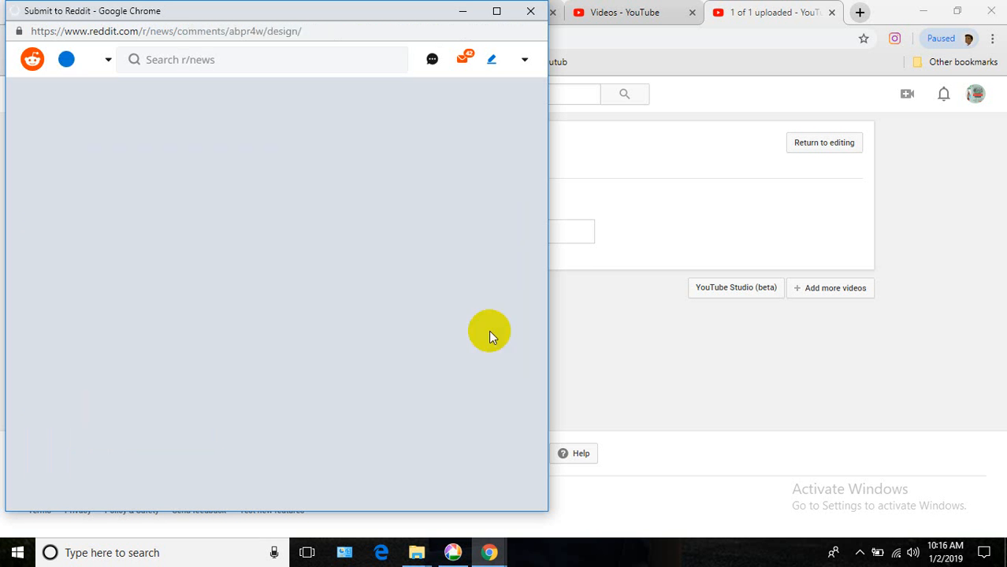
click(684, 325)
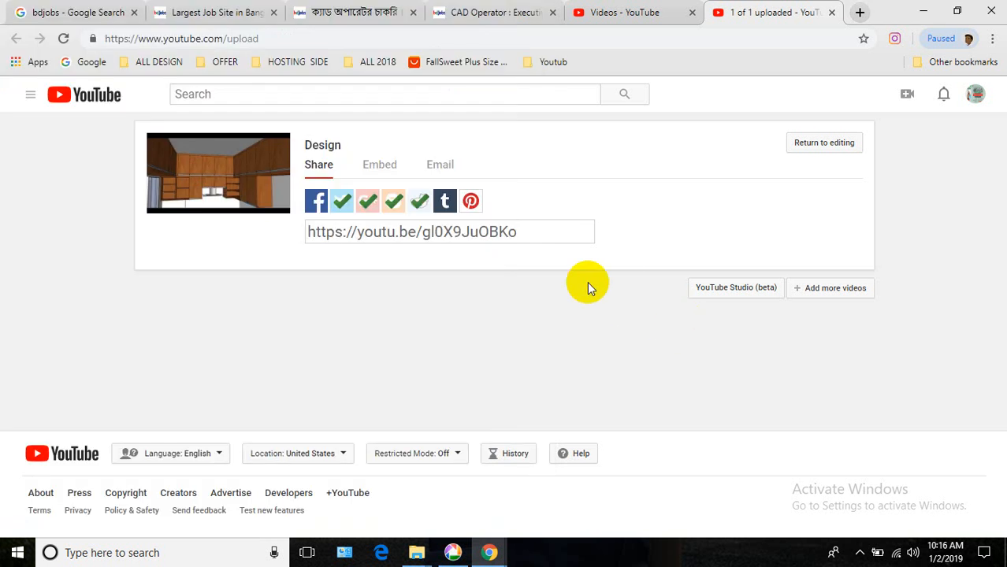
- Try to share the Design video to Tumblr, and close the sharing window at the login page
click(446, 201)
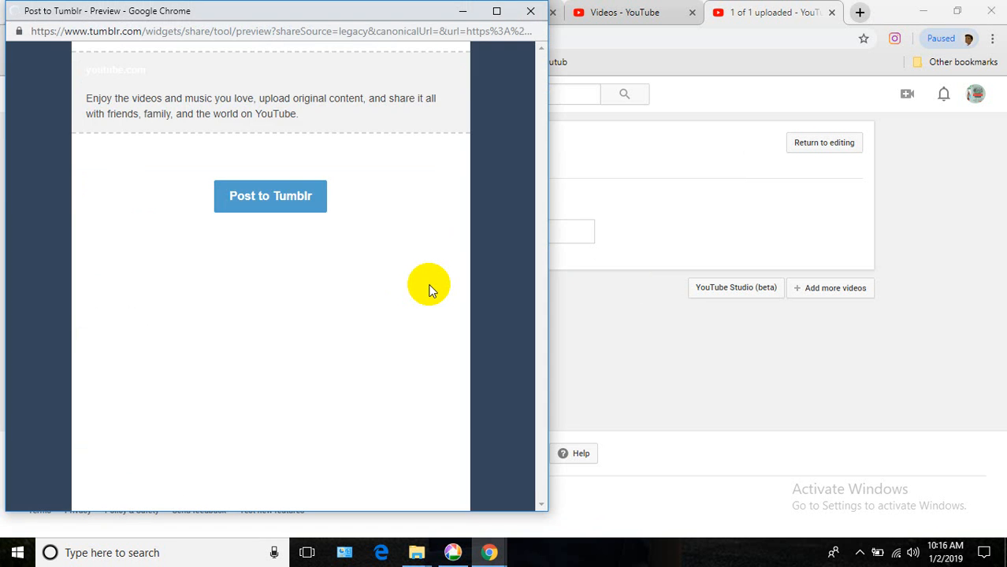
click(297, 205)
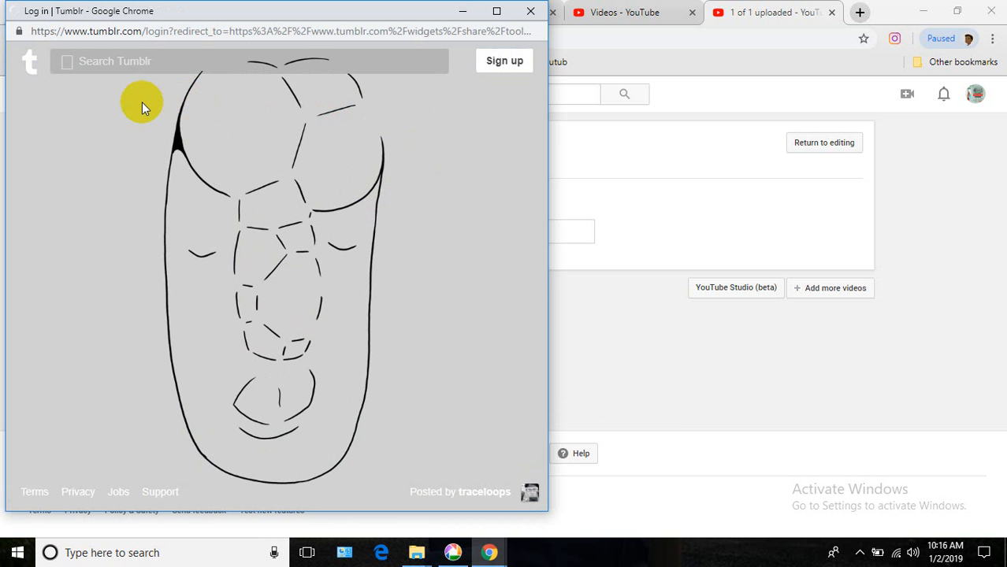
click(530, 11)
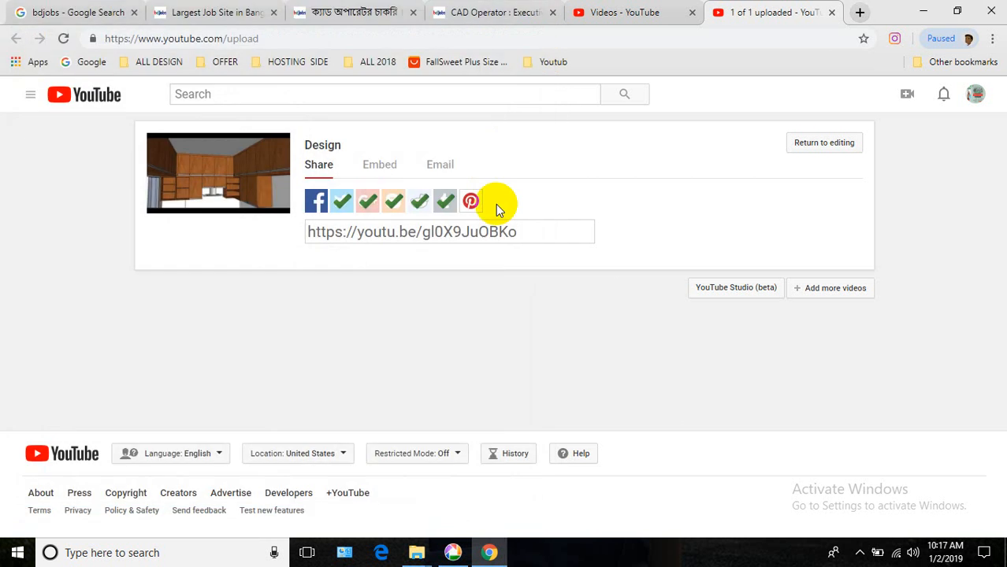
- Share the Design video to Pinterest by saving it to the Art & design board, and open the saved pin
click(469, 205)
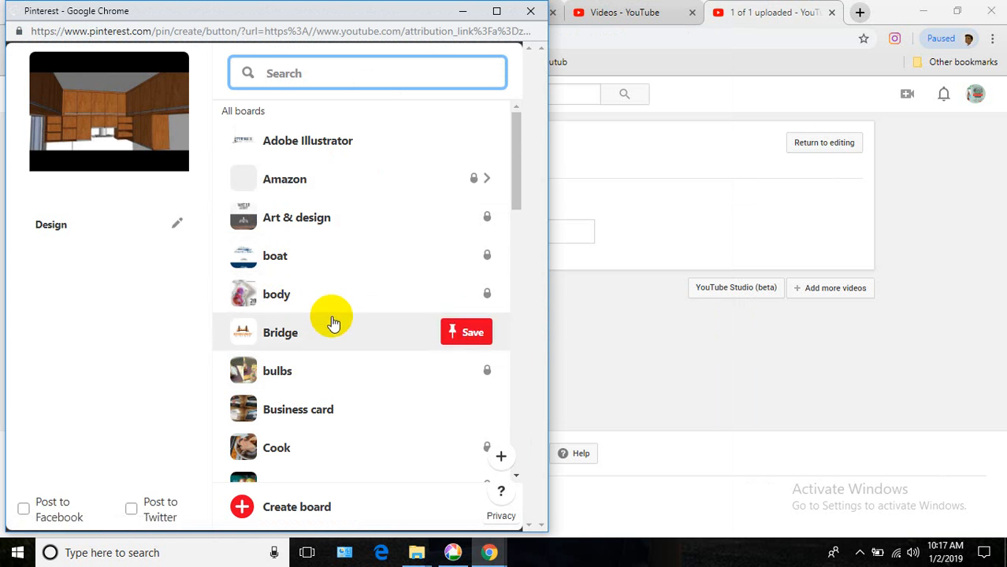
click(344, 216)
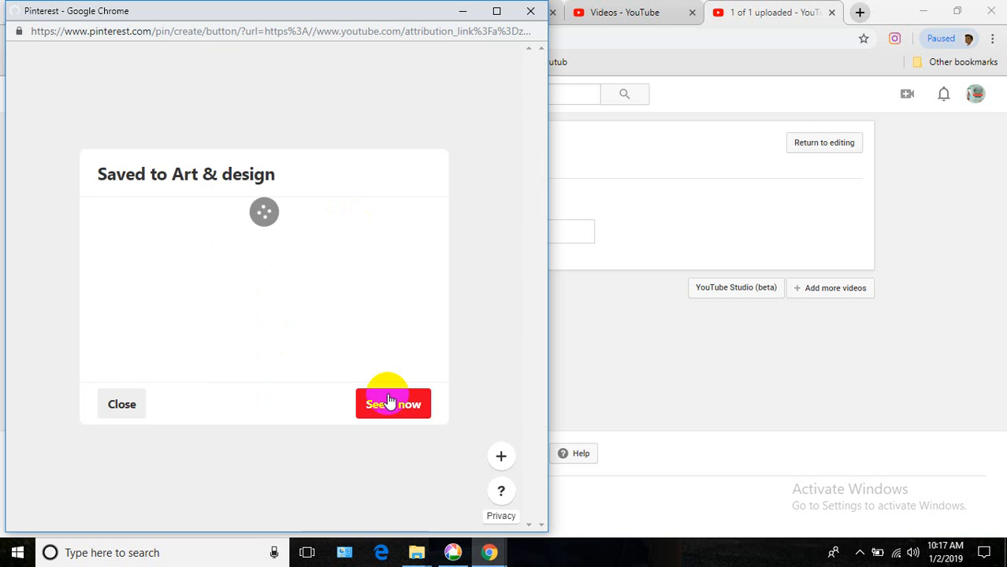
click(394, 396)
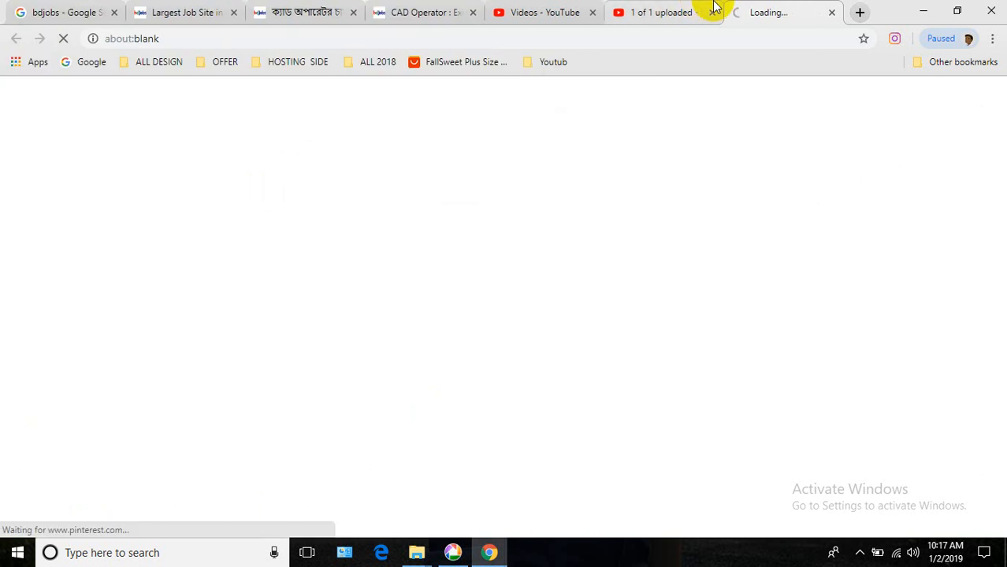
- Check the upload's sharing page and refresh the Videos list, and return to the saved Pinterest pin
click(688, 9)
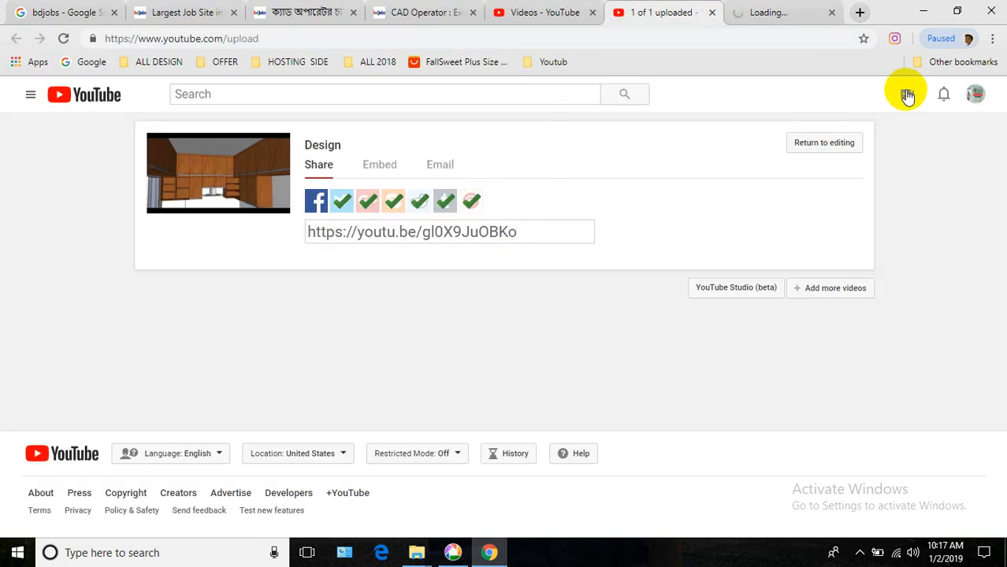
click(580, 12)
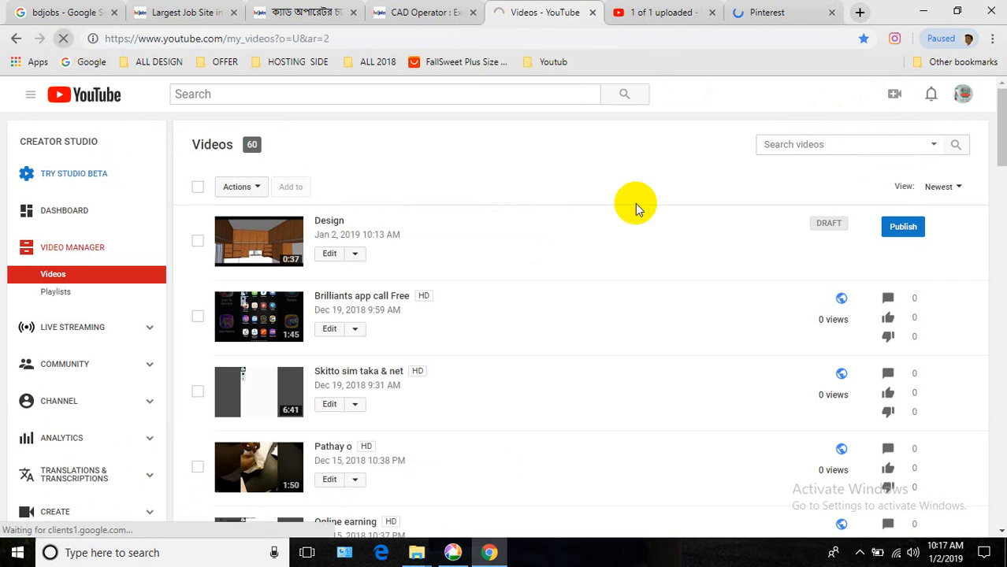
click(762, 9)
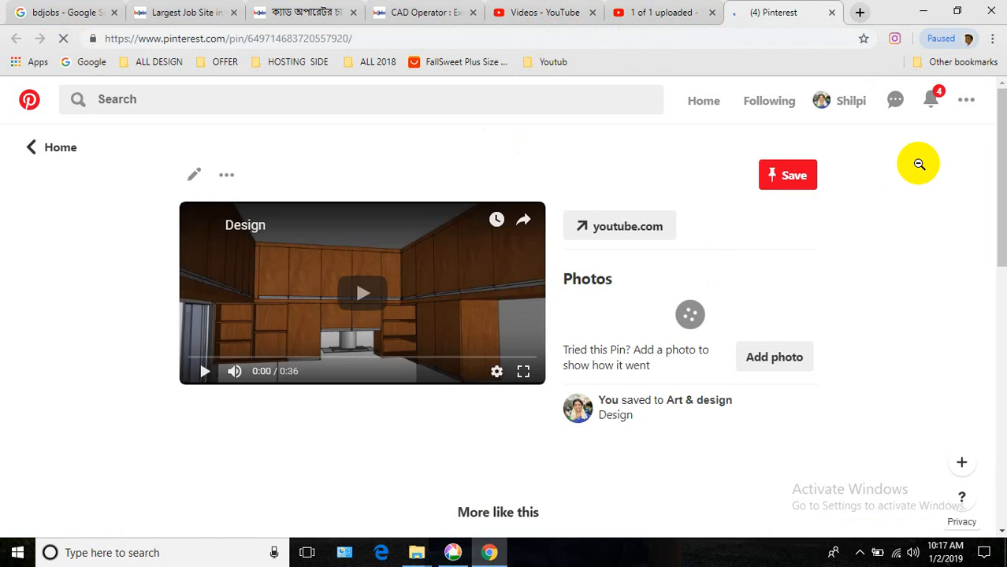
- Look over the Pinterest notifications and home feed, close Pinterest and return to the Videos list
click(938, 104)
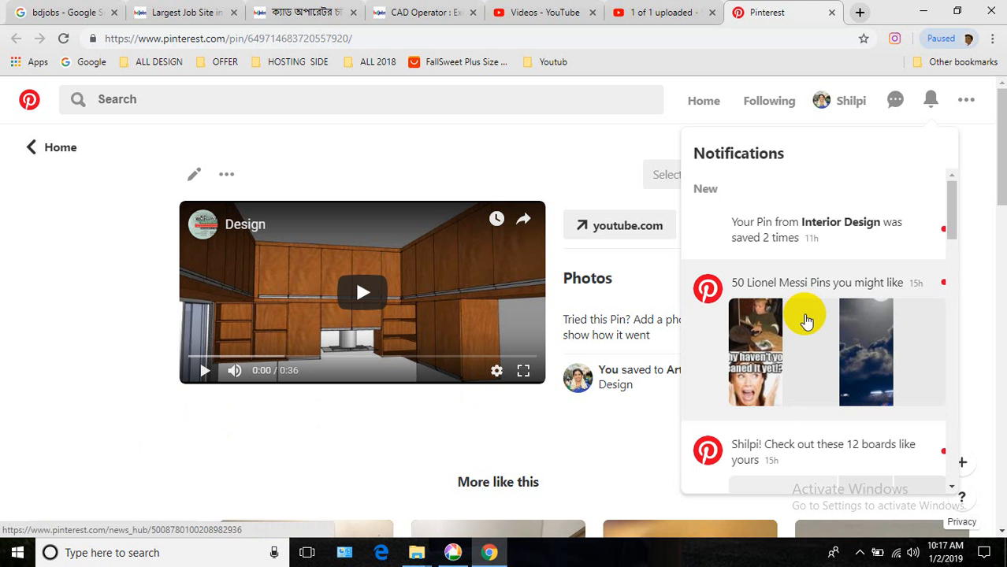
click(293, 383)
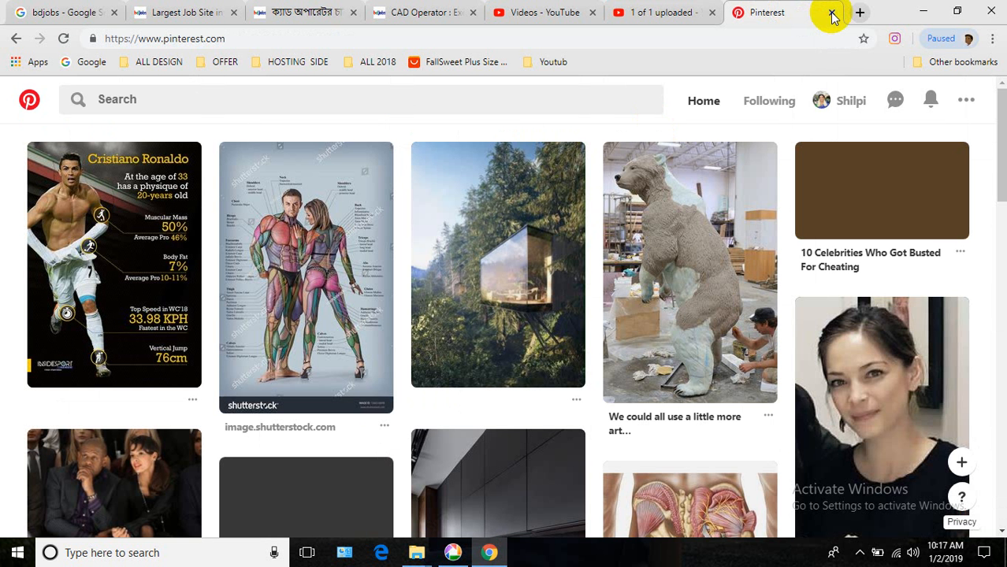
click(833, 16)
click(617, 14)
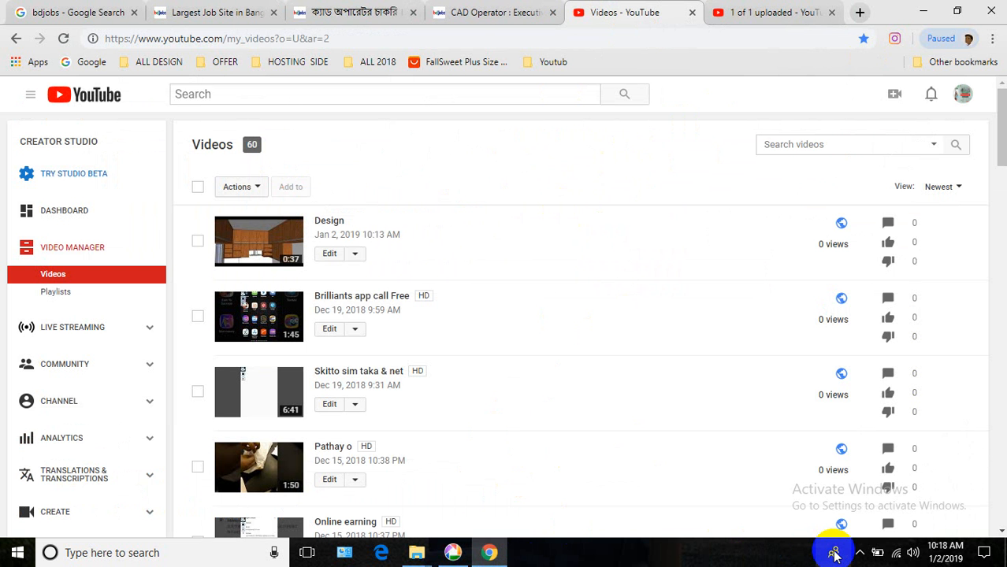
click(859, 553)
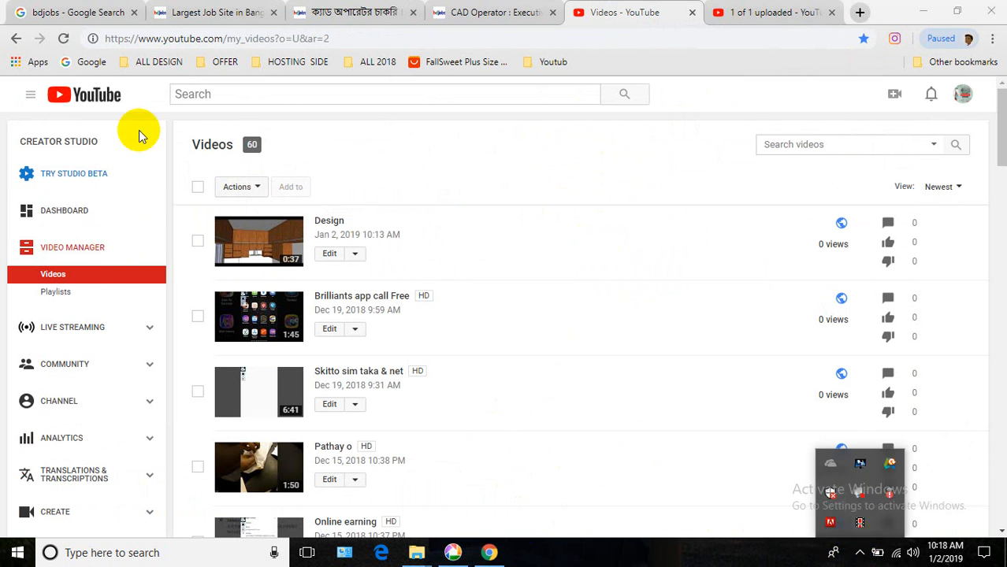
click(367, 37)
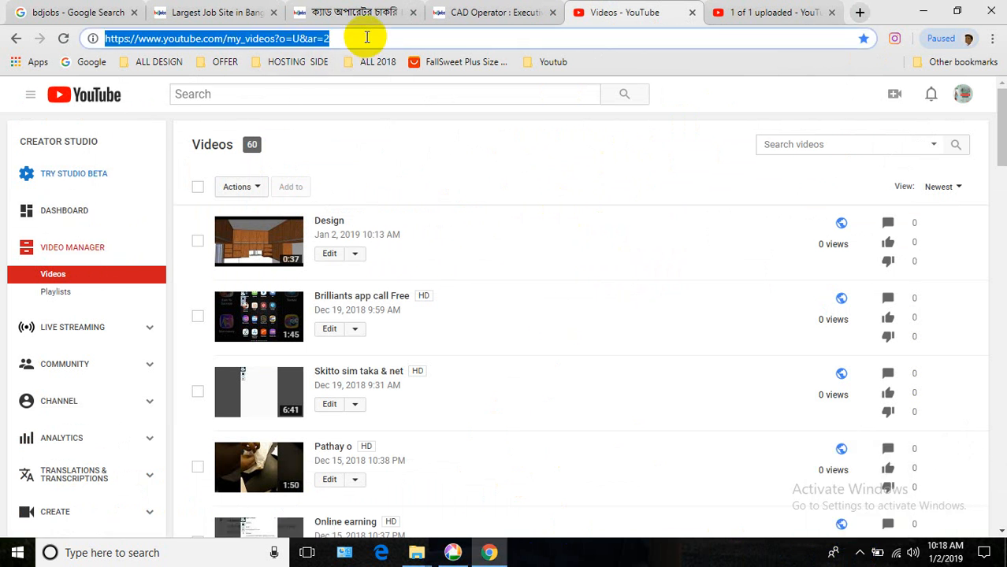